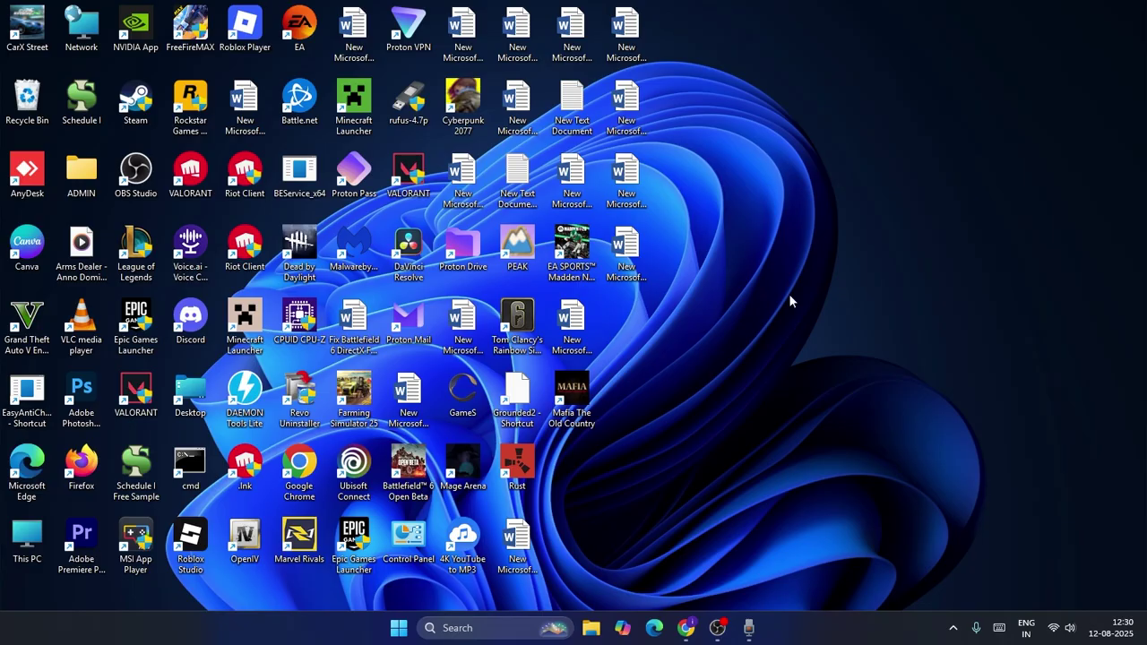
# - Review Internet Properties advanced settings from Control Panel in Large icons view, then close it
pyautogui.click(490, 630)
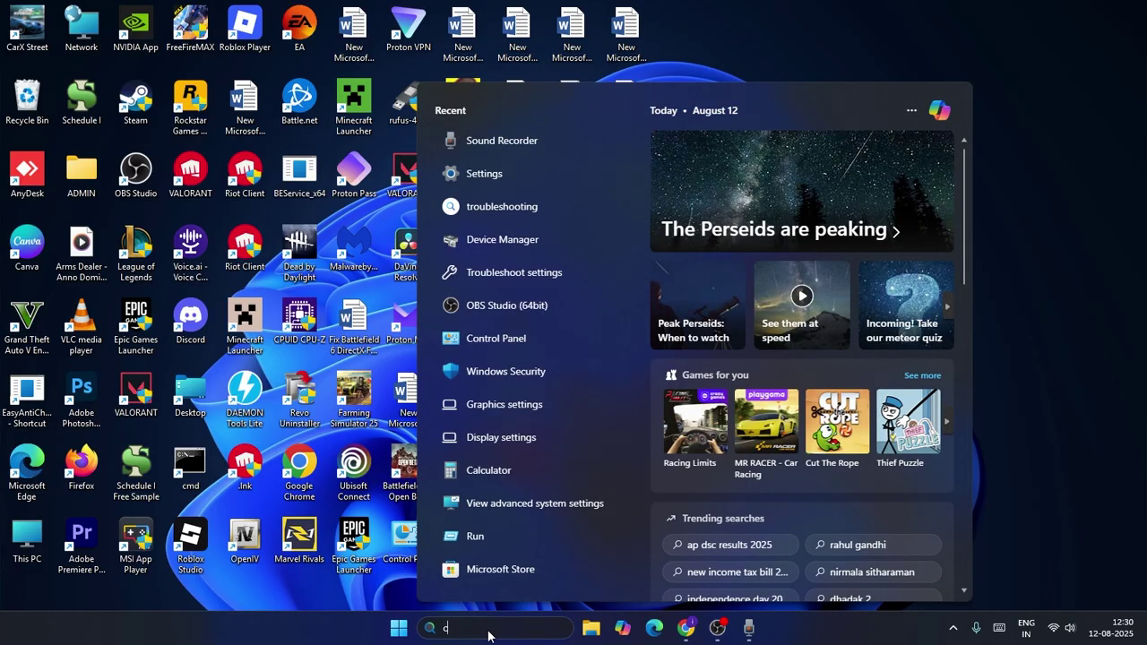
pyautogui.write('control')
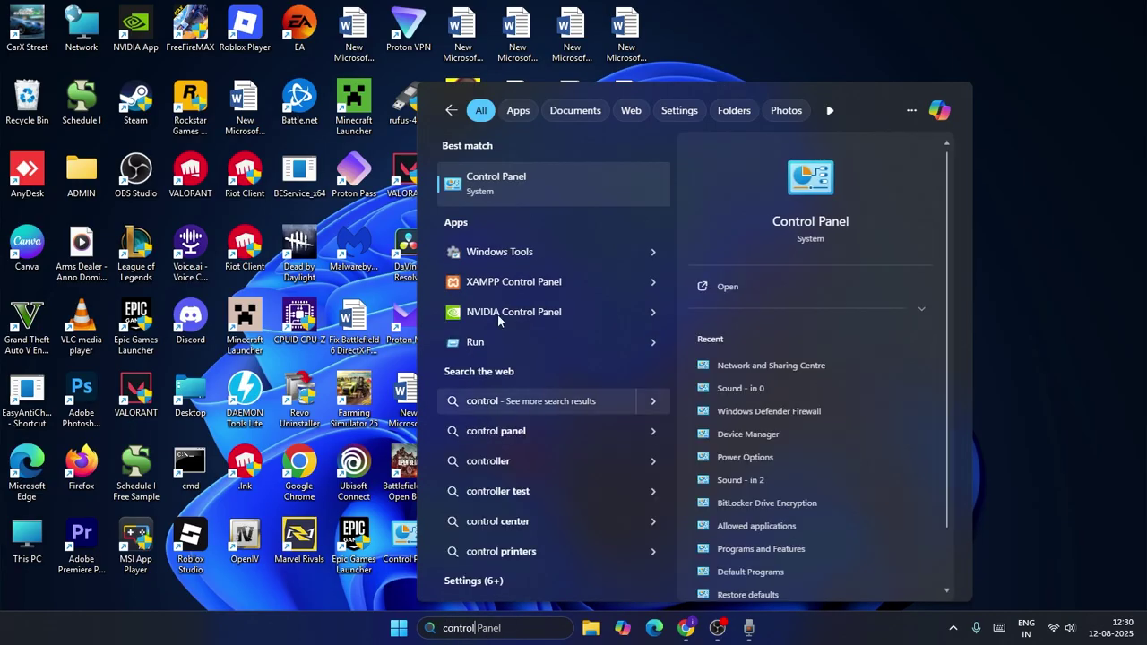
pyautogui.click(484, 184)
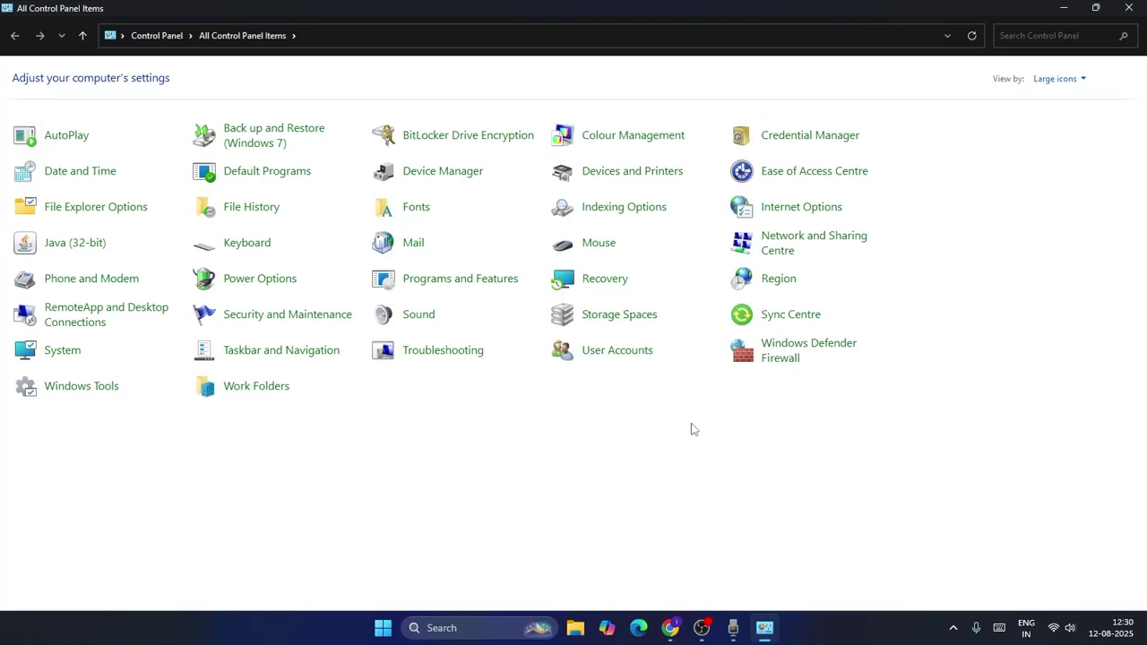
pyautogui.click(1085, 81)
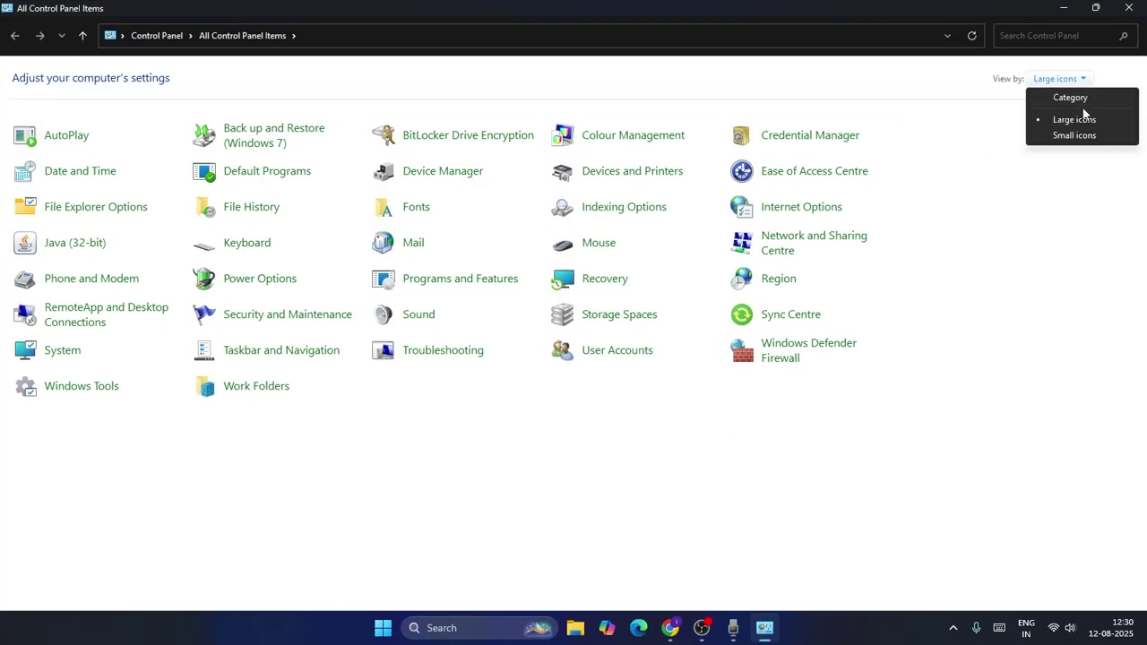
pyautogui.click(1083, 117)
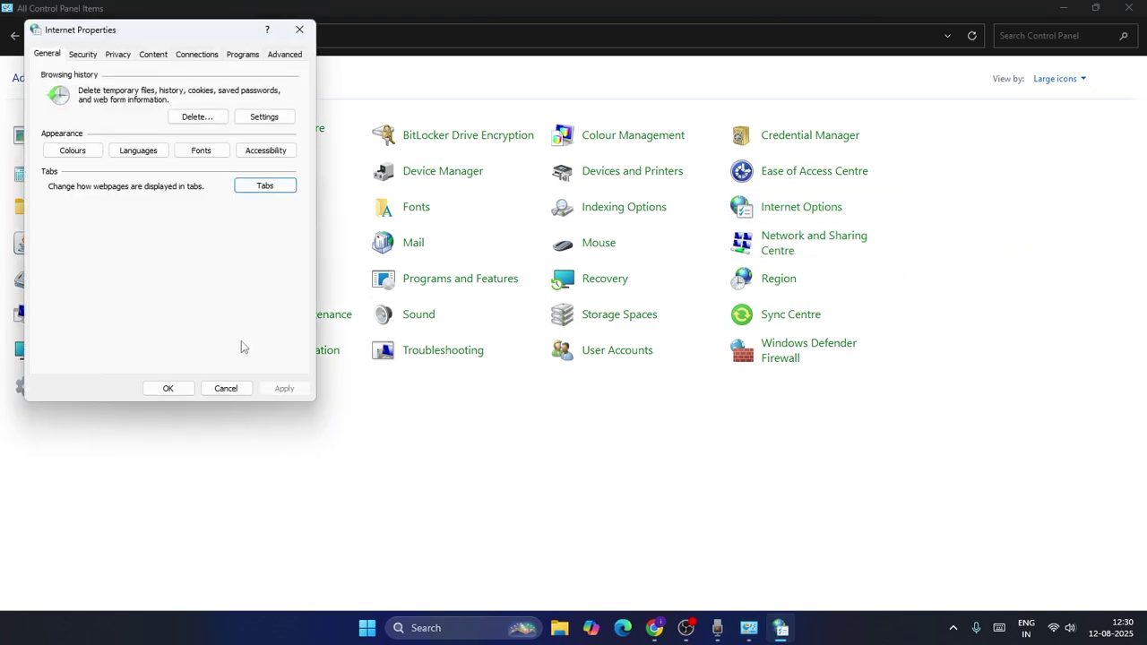
pyautogui.click(277, 54)
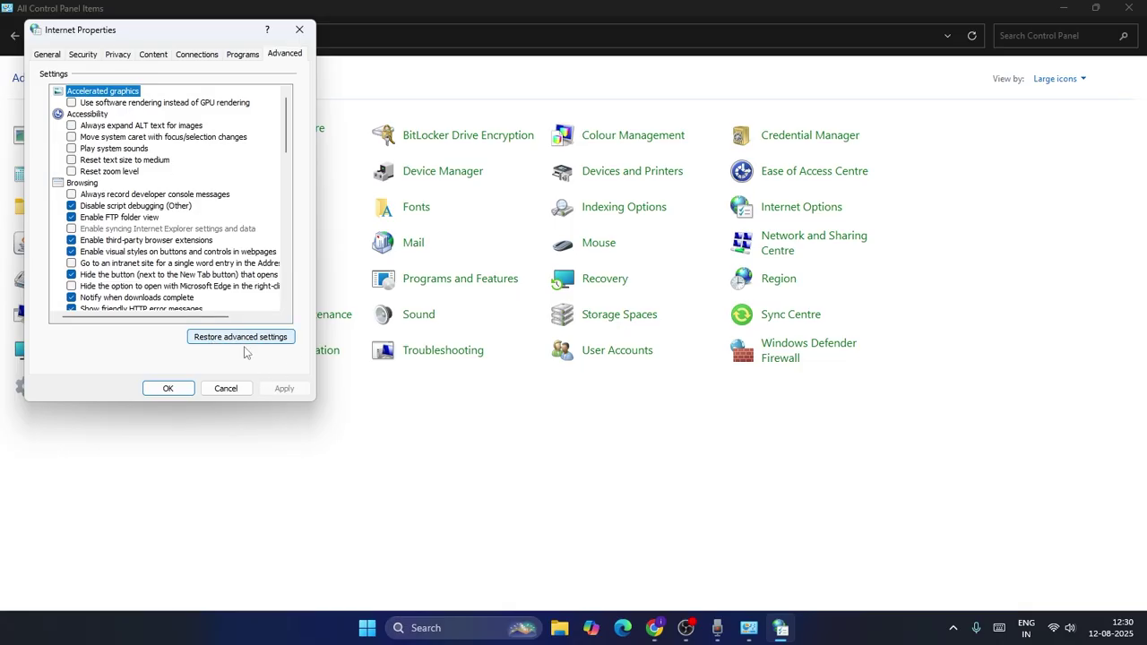
pyautogui.click(183, 389)
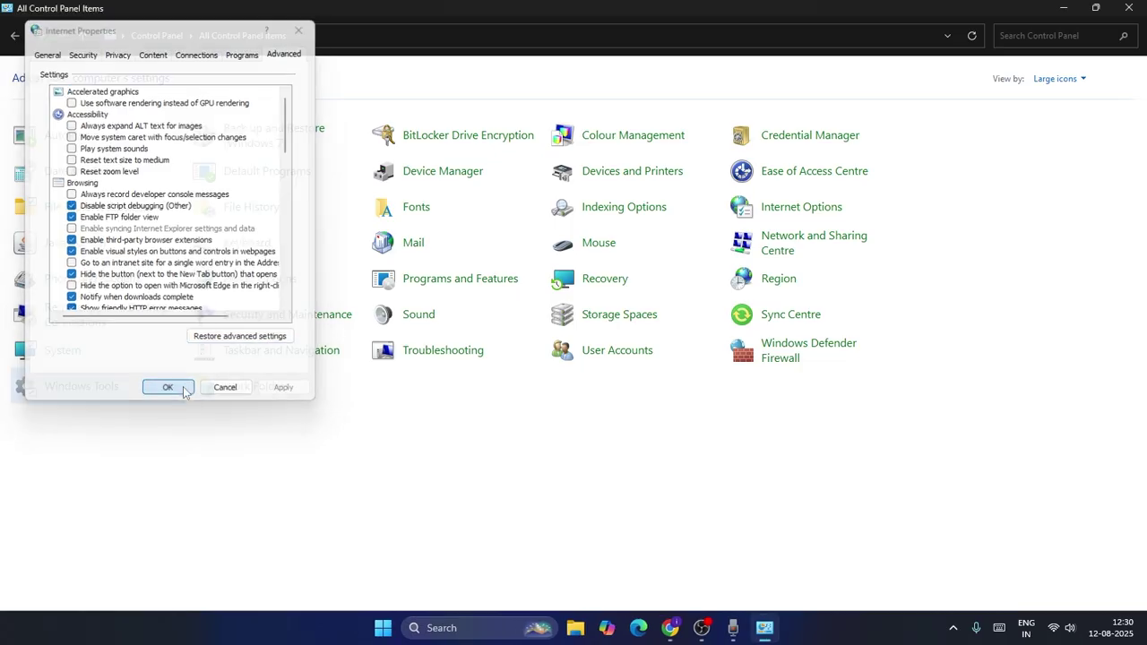
pyautogui.click(1128, 8)
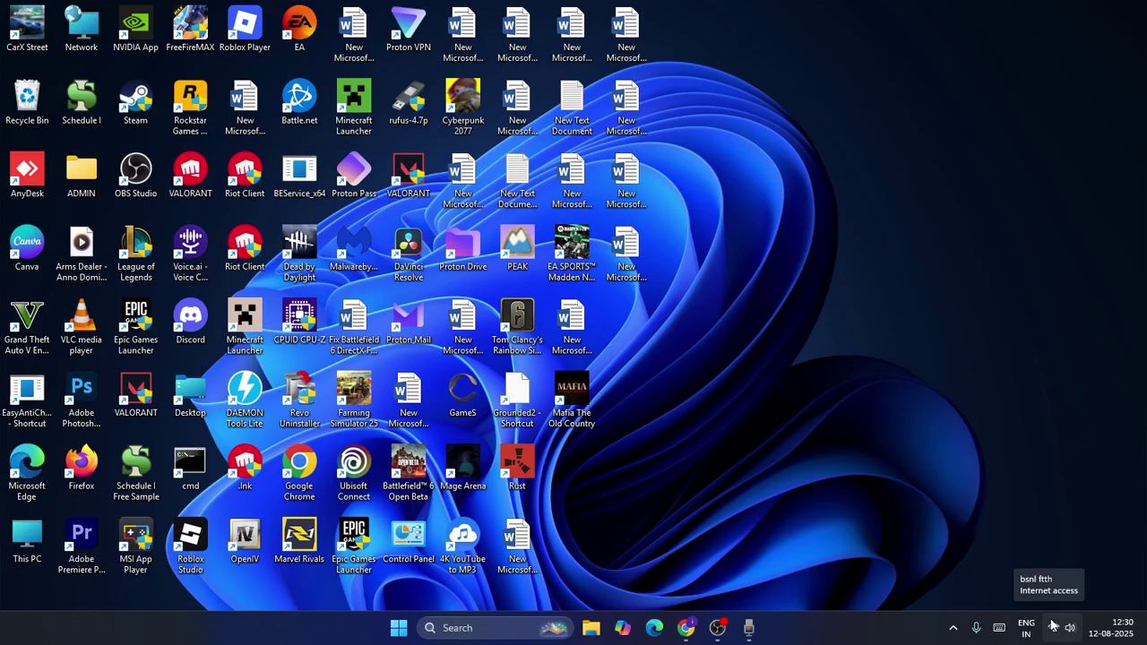
# - View the Network reset page under Network & internet advanced settings, then close Settings
pyautogui.press('super+s')
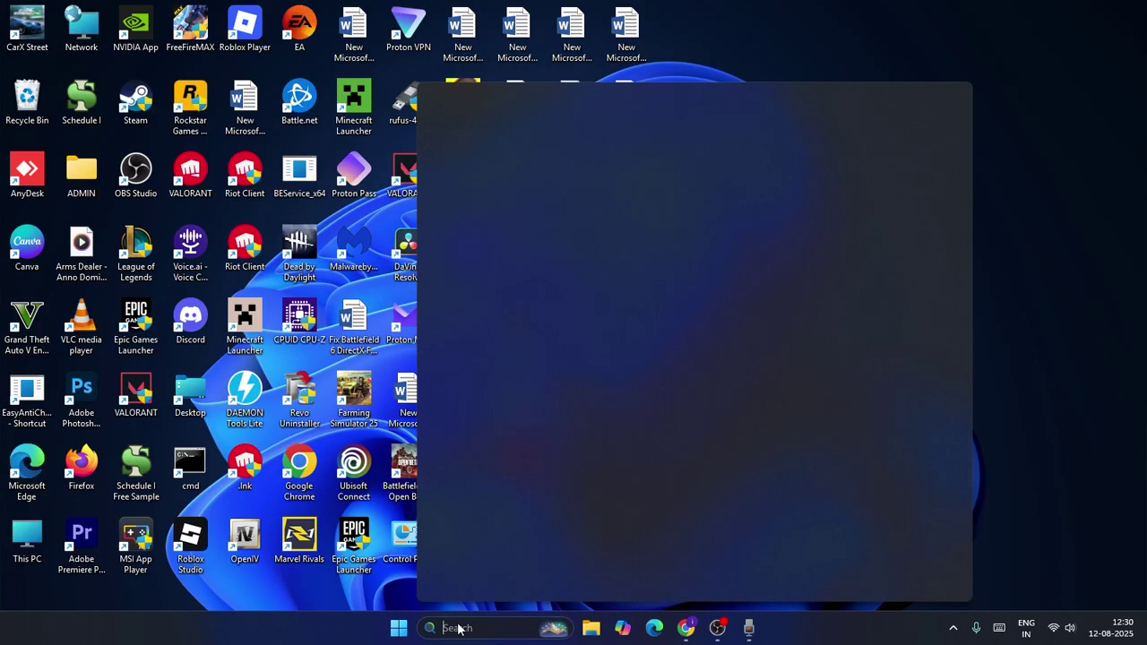
pyautogui.write('set')
pyautogui.click(520, 200)
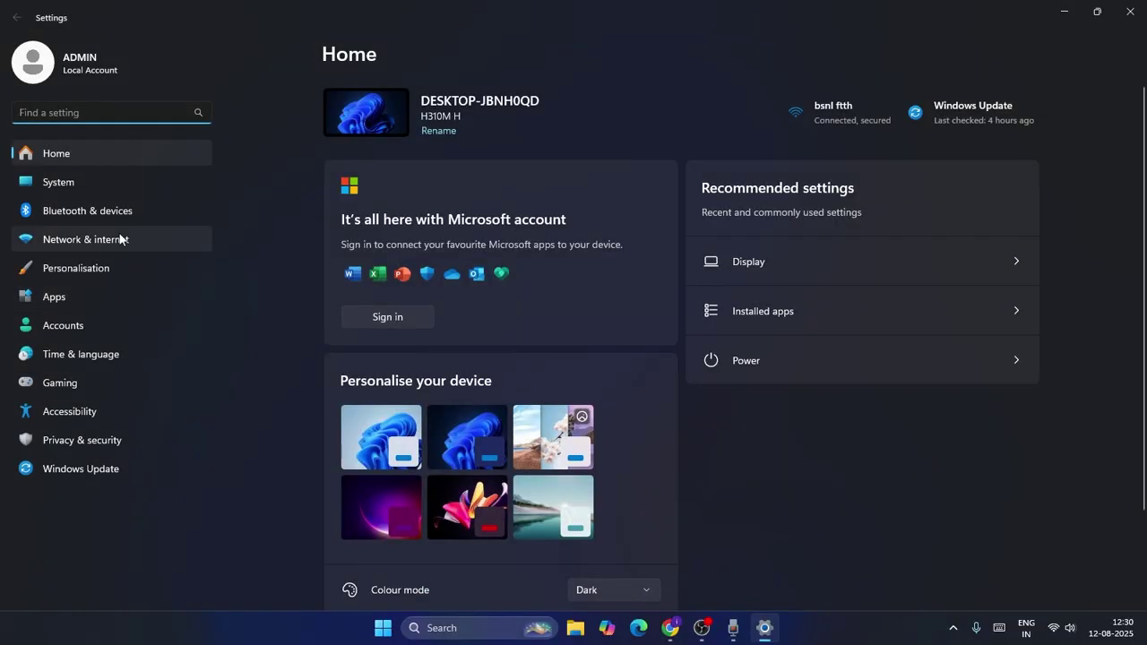
pyautogui.click(121, 239)
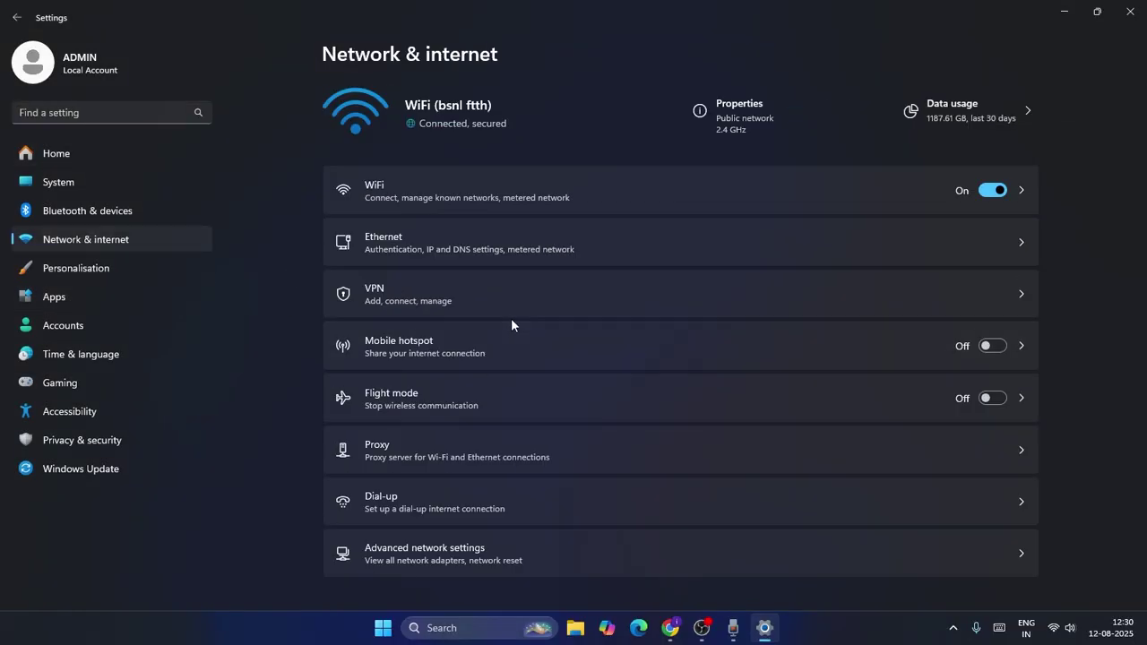
pyautogui.click(421, 553)
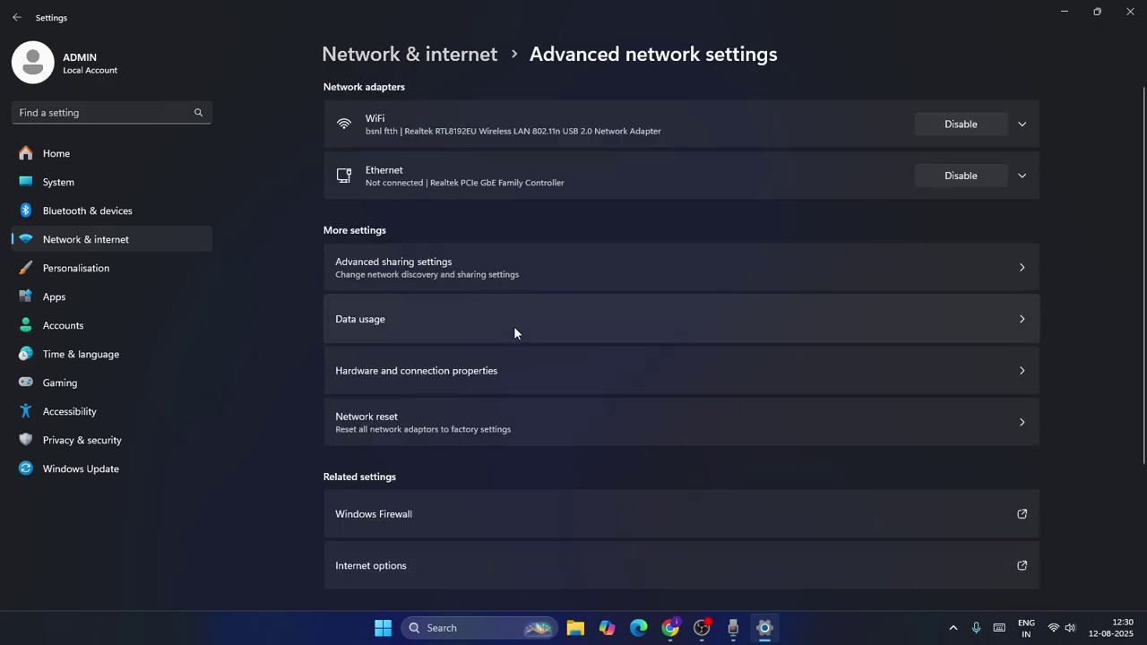
pyautogui.scroll(-3, 515, 326)
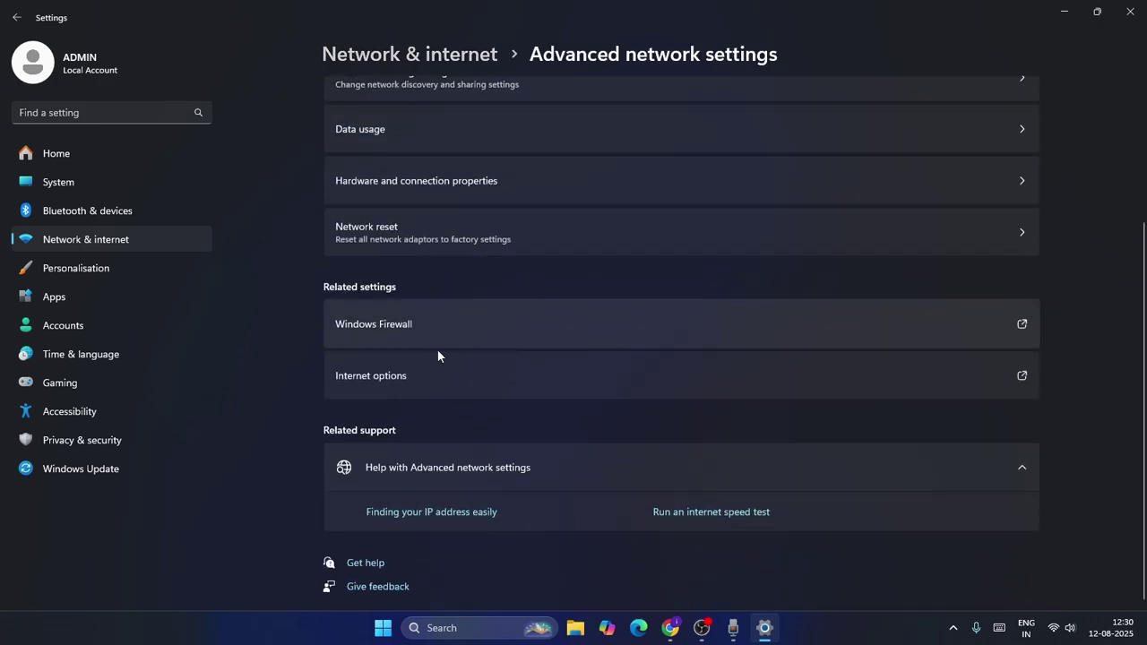
pyautogui.click(372, 231)
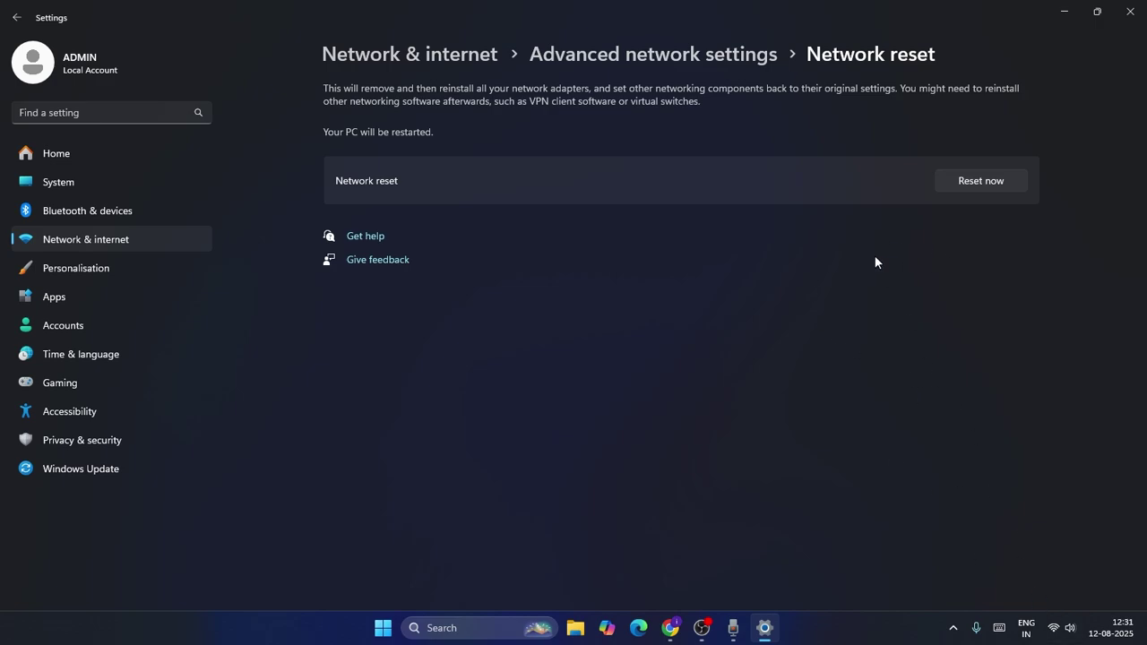
pyautogui.click(1129, 12)
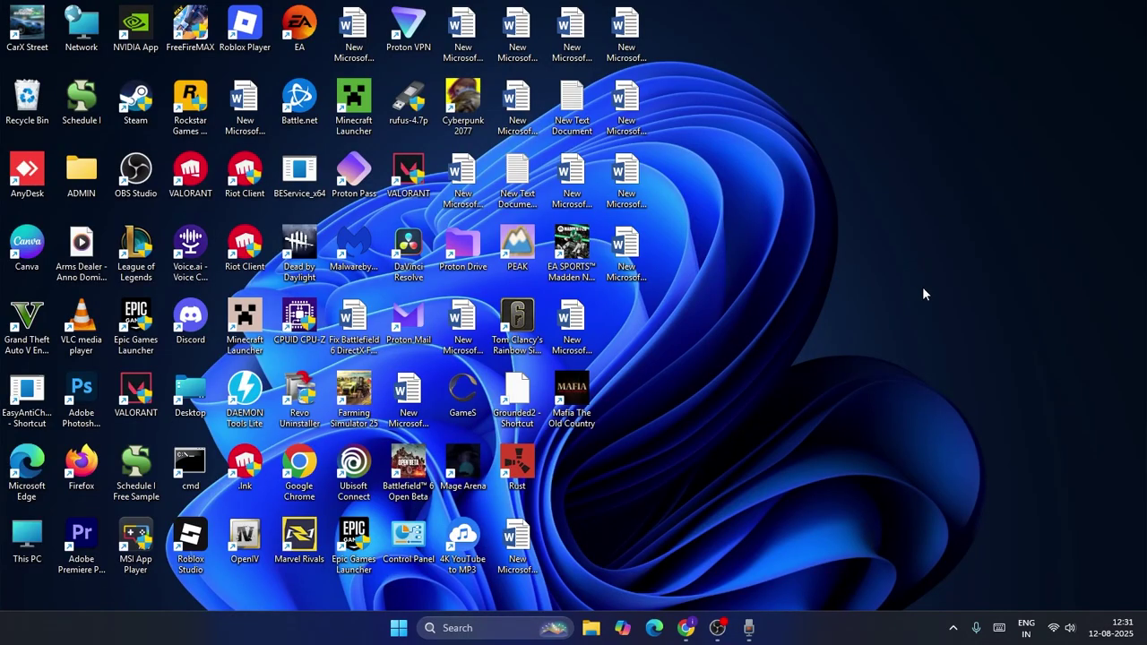
# - Open the Services app and scroll down to the WLAN AutoConfig entry
pyautogui.click(489, 628)
pyautogui.write('s')
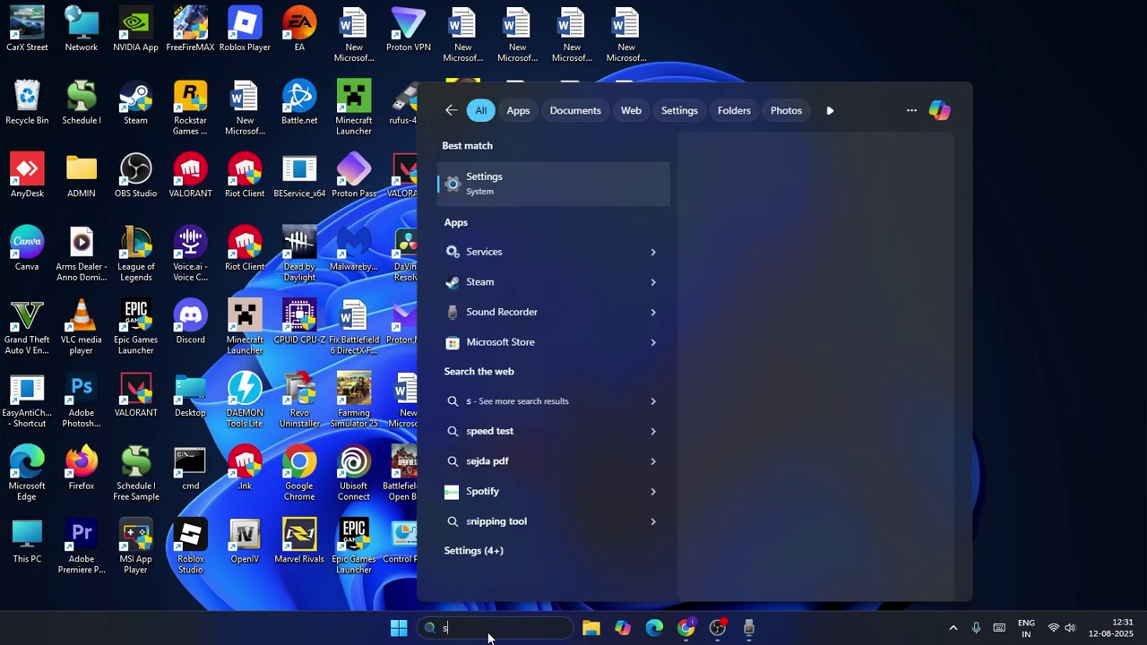
pyautogui.write('ervices')
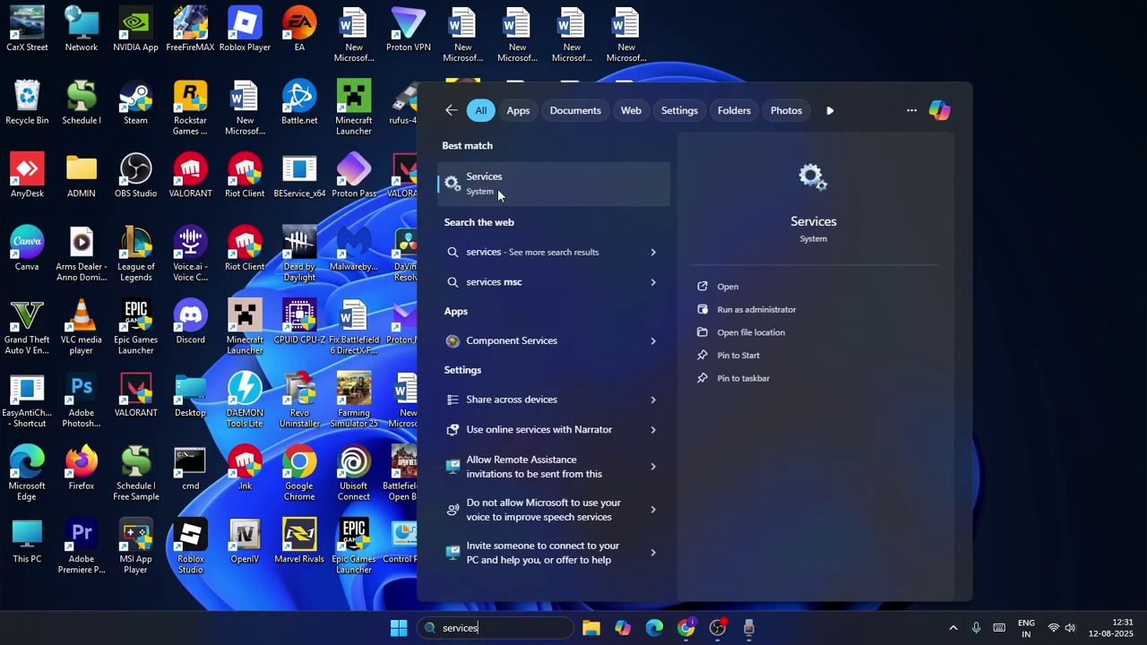
pyautogui.click(501, 186)
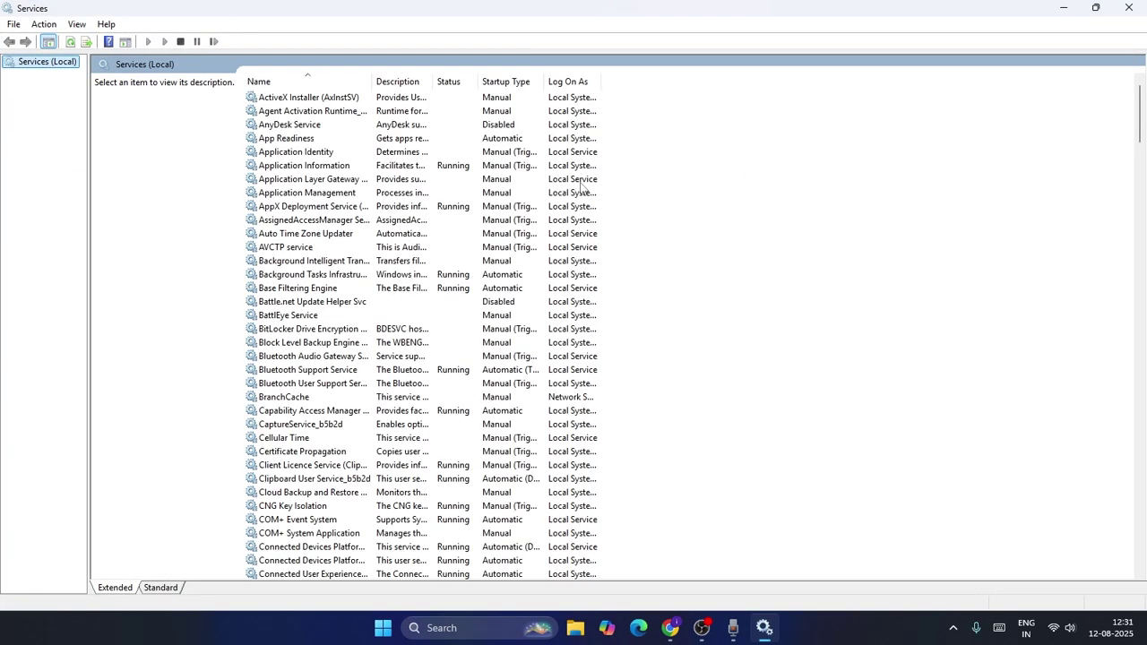
pyautogui.moveTo(1140, 115)
pyautogui.mouseDown()
pyautogui.moveTo(1140, 549)
pyautogui.moveTo(1140, 115)
pyautogui.mouseUp()
pyautogui.scroll(-18, 783, 417)
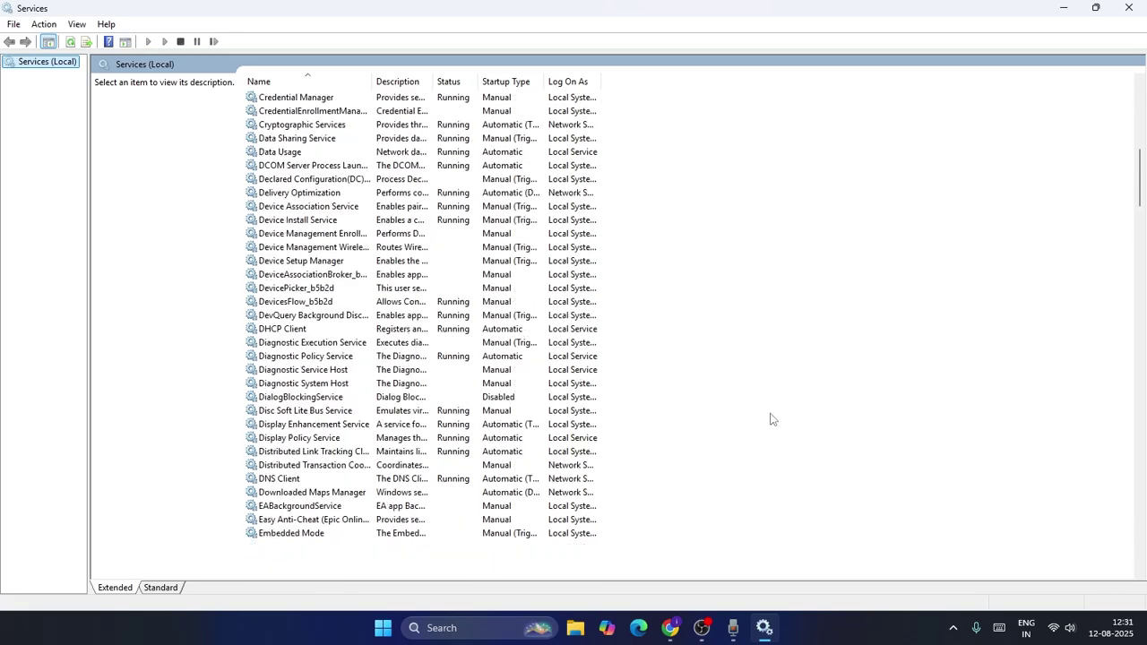
pyautogui.moveTo(1137, 216); pyautogui.dragTo(1144, 556)
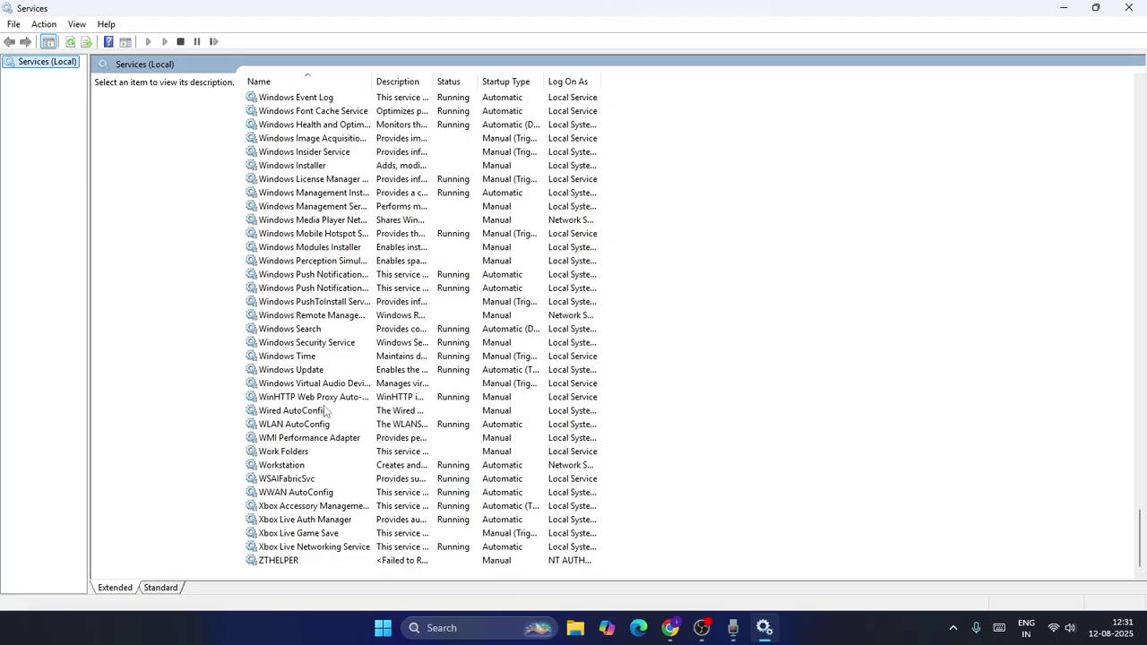
# - Check the WLAN AutoConfig properties, then restart the service
pyautogui.click(296, 427)
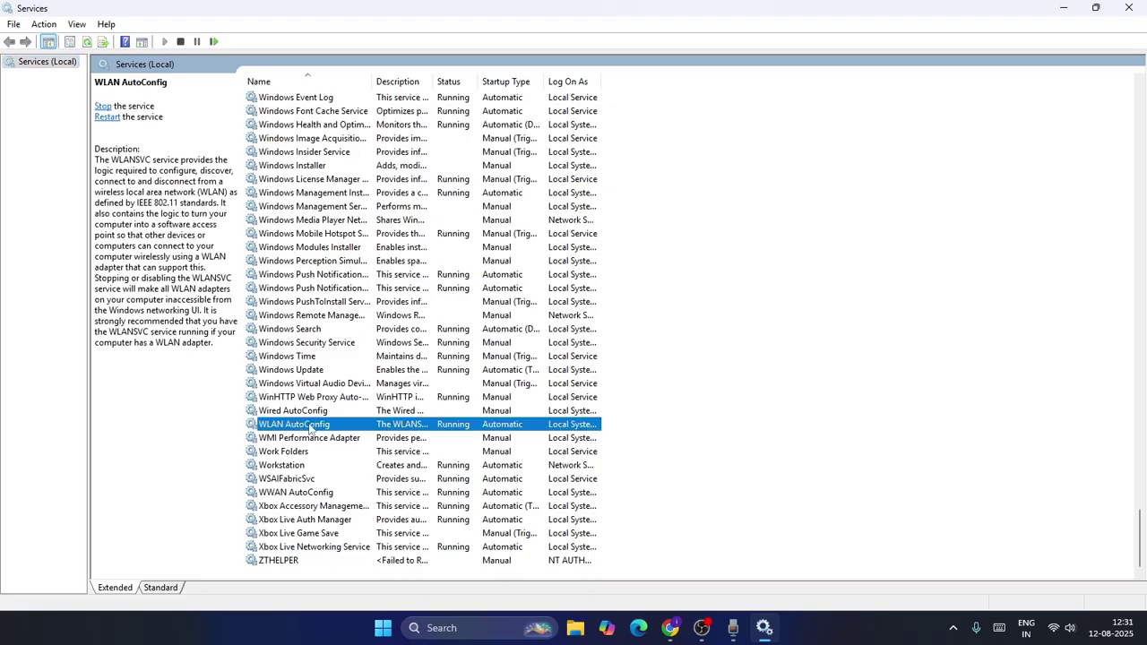
pyautogui.rightClick(333, 425)
pyautogui.click(380, 561)
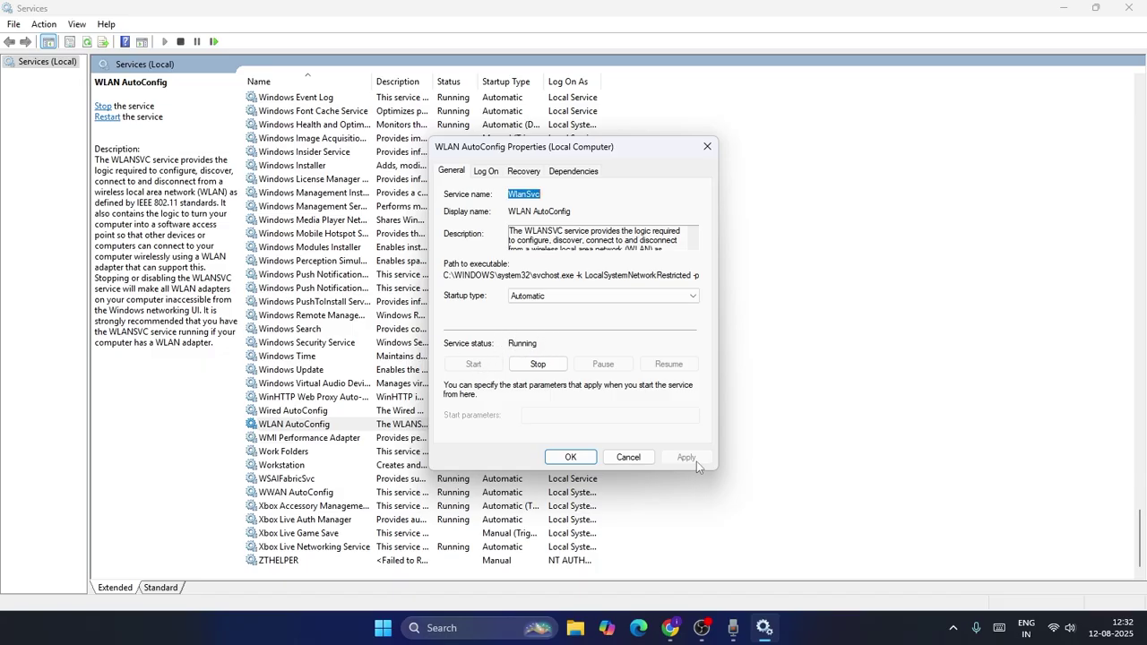
pyautogui.click(572, 457)
pyautogui.click(591, 424)
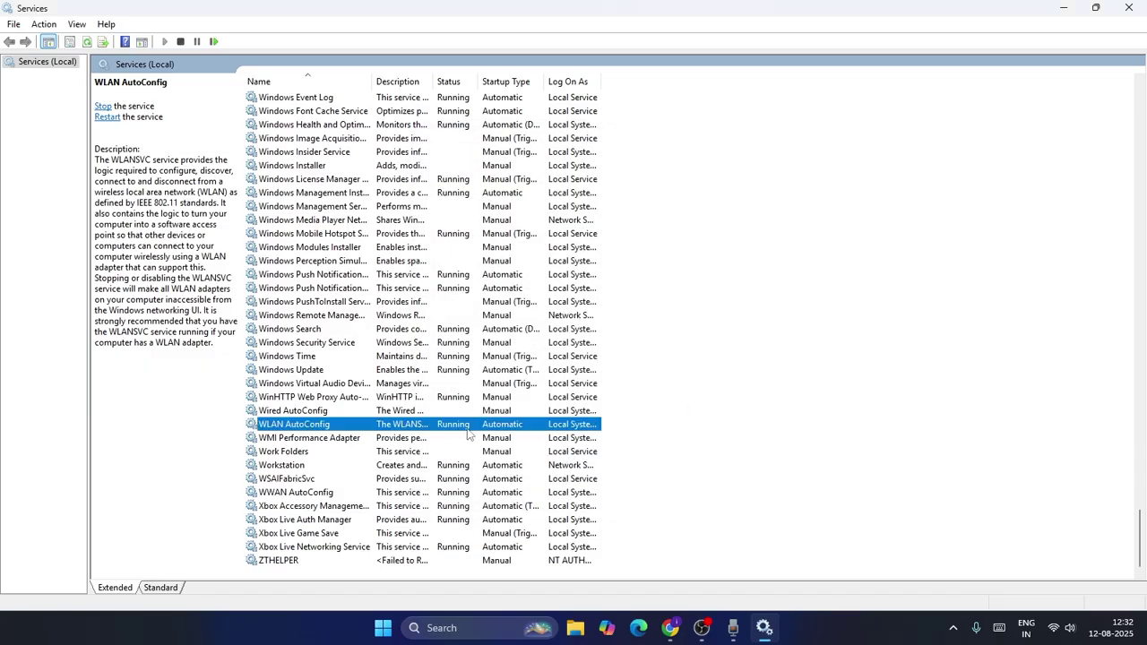
pyautogui.rightClick(446, 426)
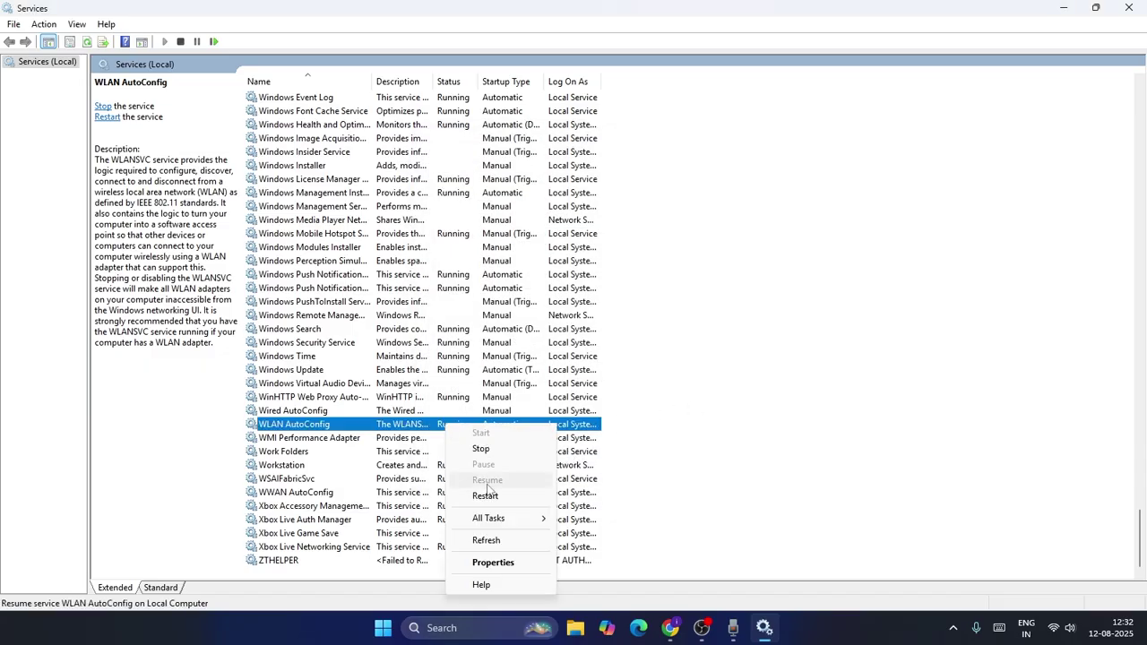
pyautogui.click(475, 447)
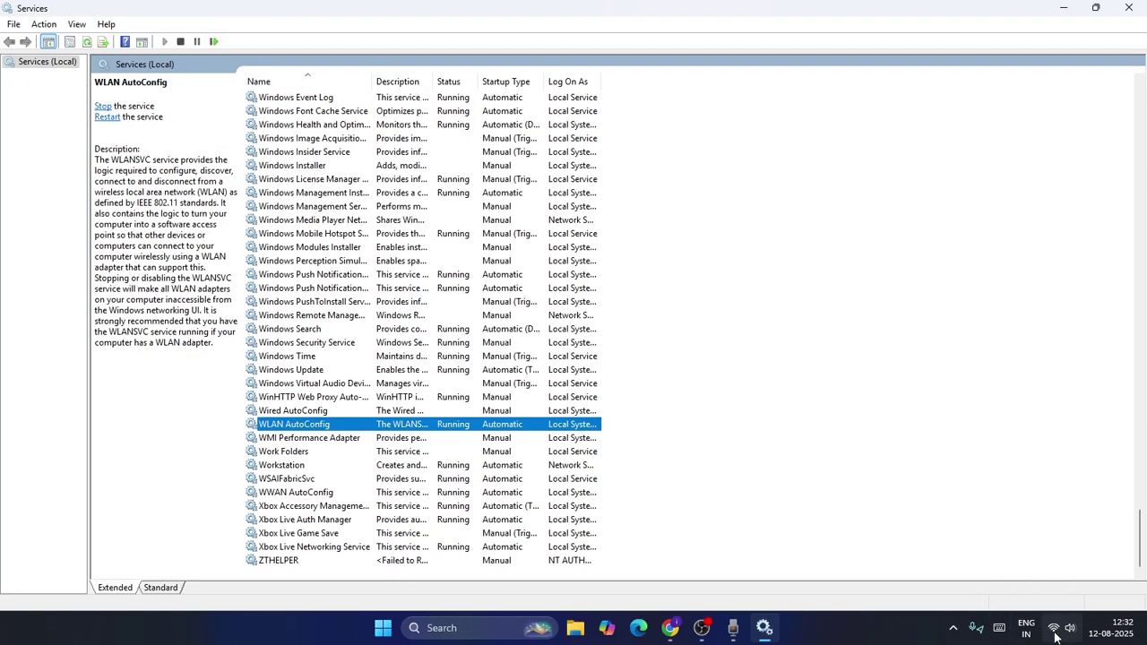
pyautogui.moveTo(1056, 634)
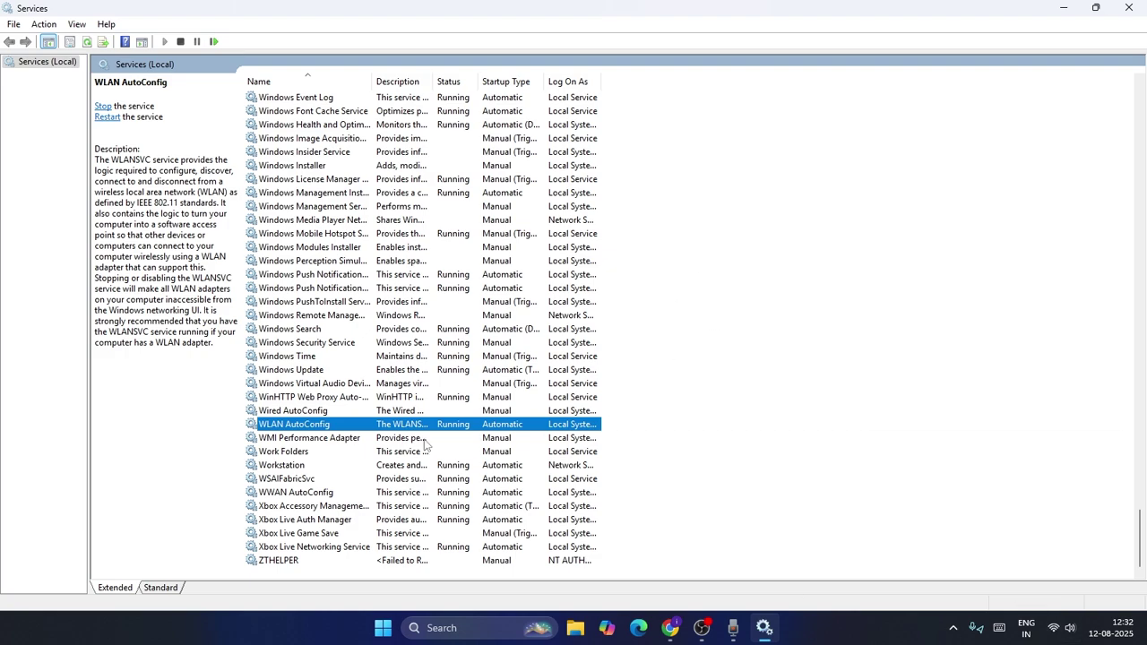
# - Confirm WWAN AutoConfig is Running with Automatic startup in its properties, then close Services
pyautogui.click(287, 493)
pyautogui.rightClick(314, 496)
pyautogui.click(376, 459)
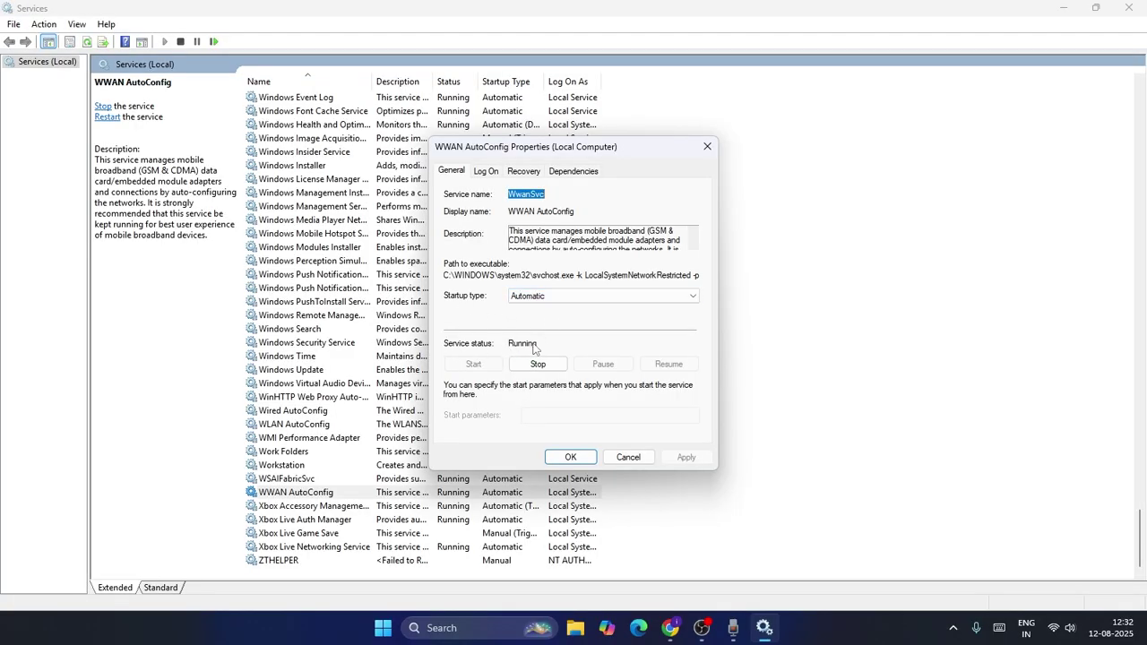
pyautogui.click(570, 457)
pyautogui.click(353, 493)
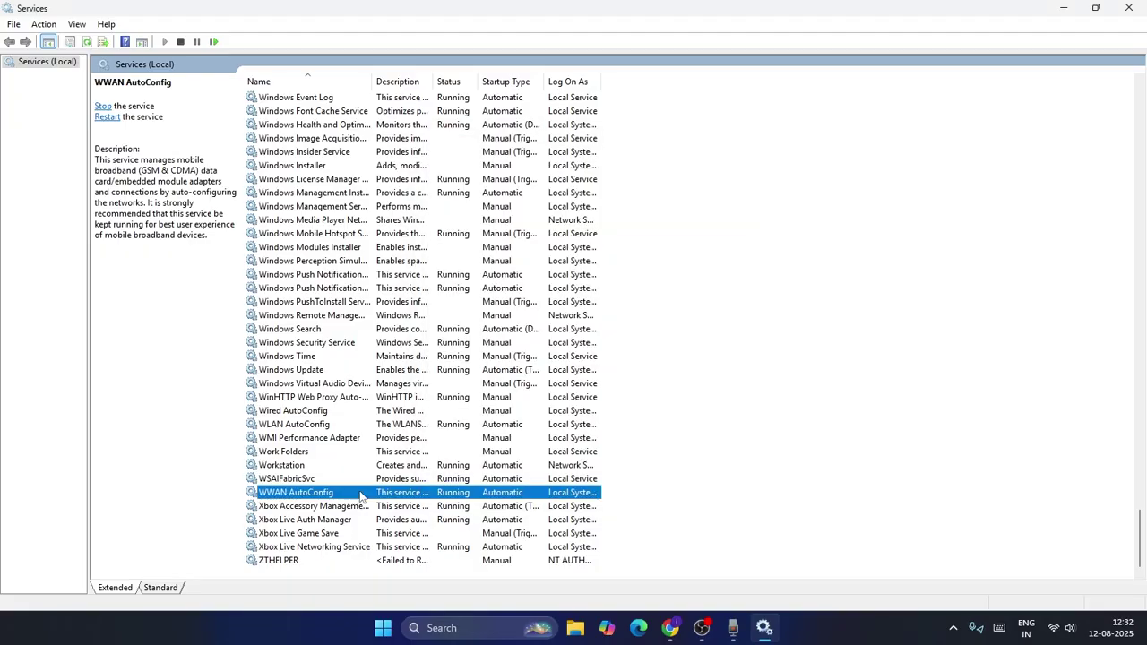
pyautogui.rightClick(357, 492)
pyautogui.click(797, 404)
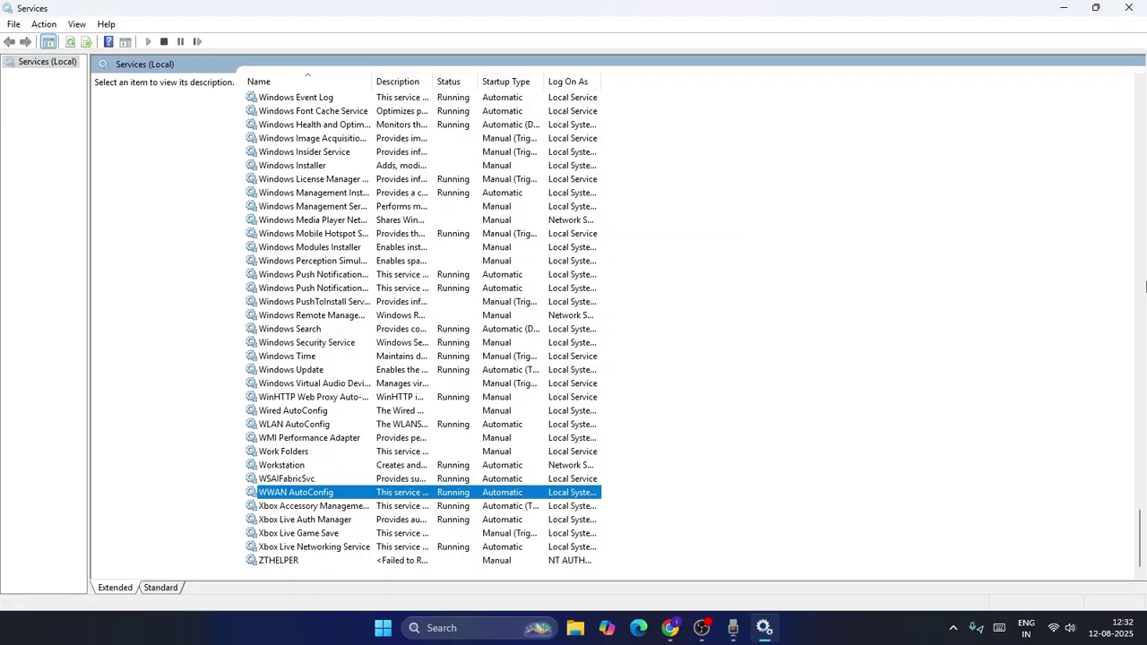
pyautogui.click(1128, 8)
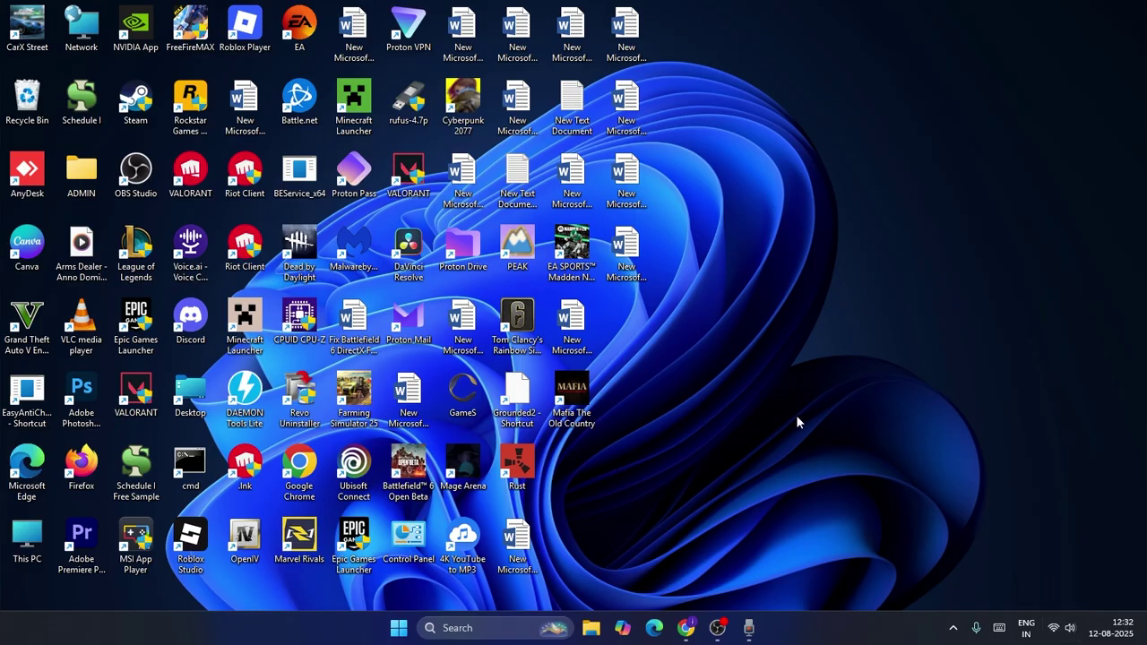
pyautogui.click(454, 631)
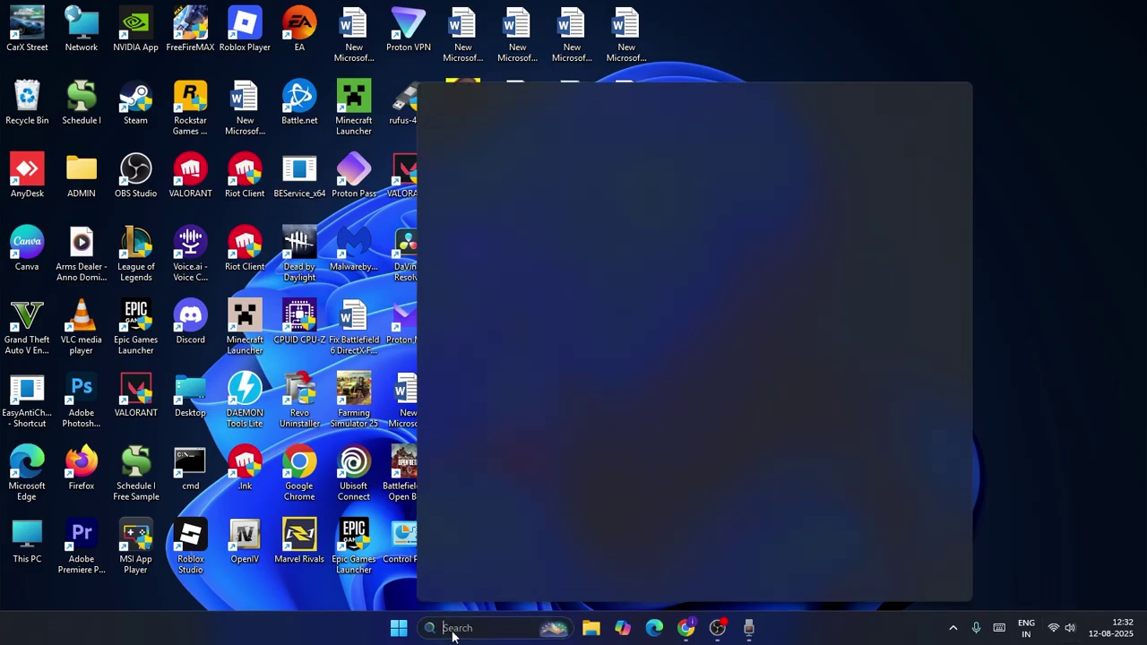
pyautogui.write('control')
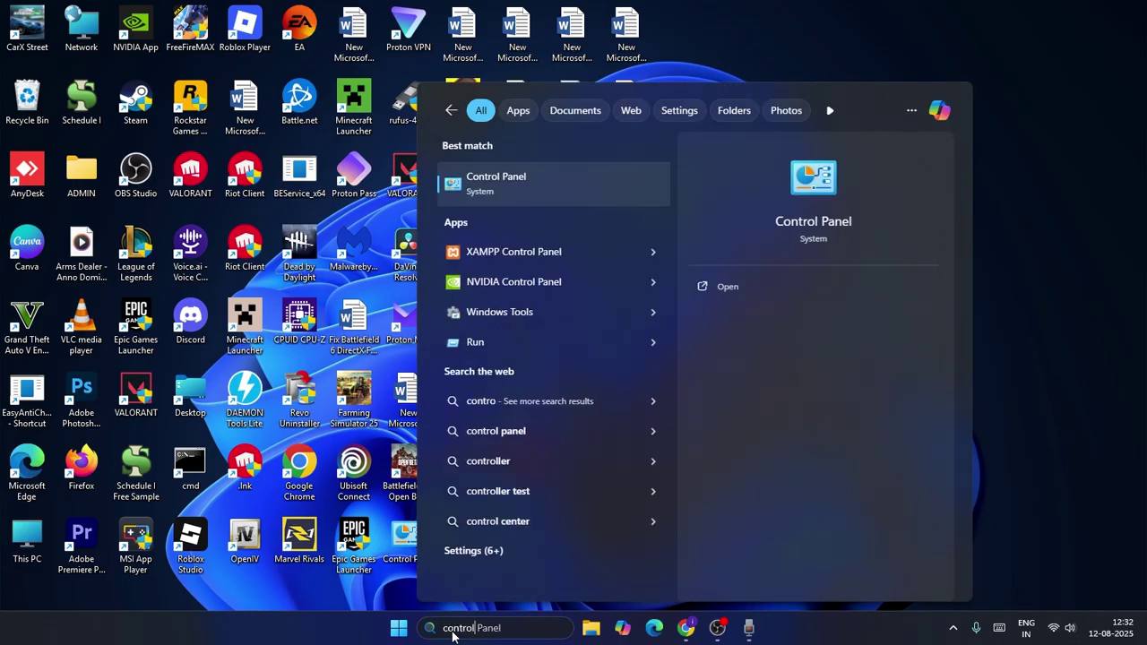
pyautogui.click(516, 176)
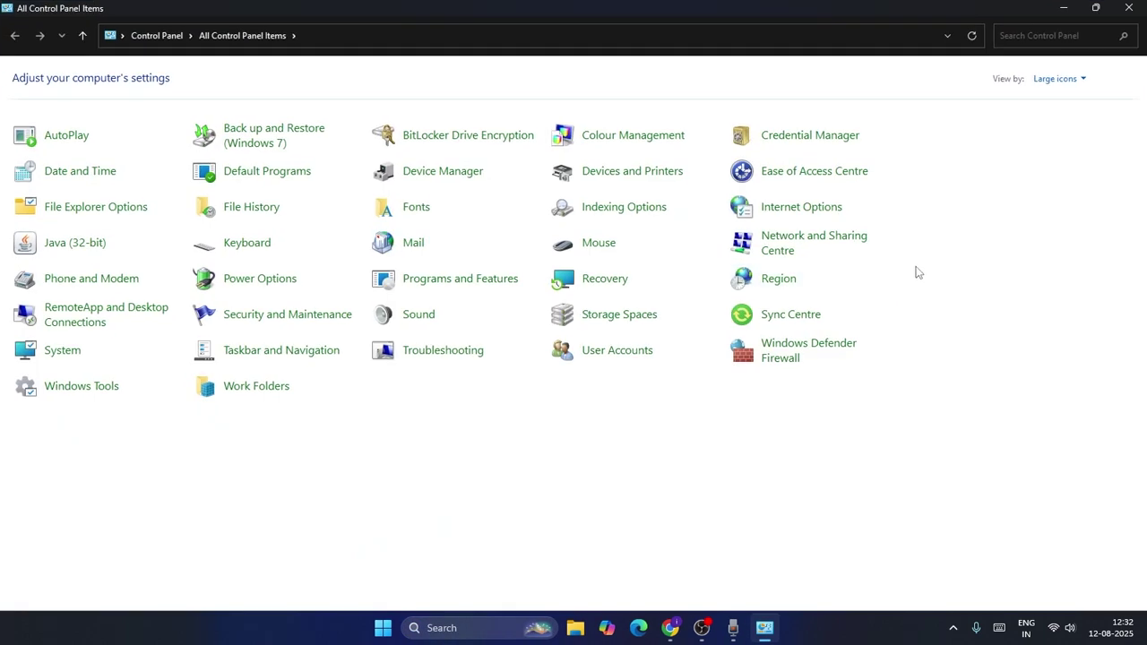
pyautogui.click(810, 244)
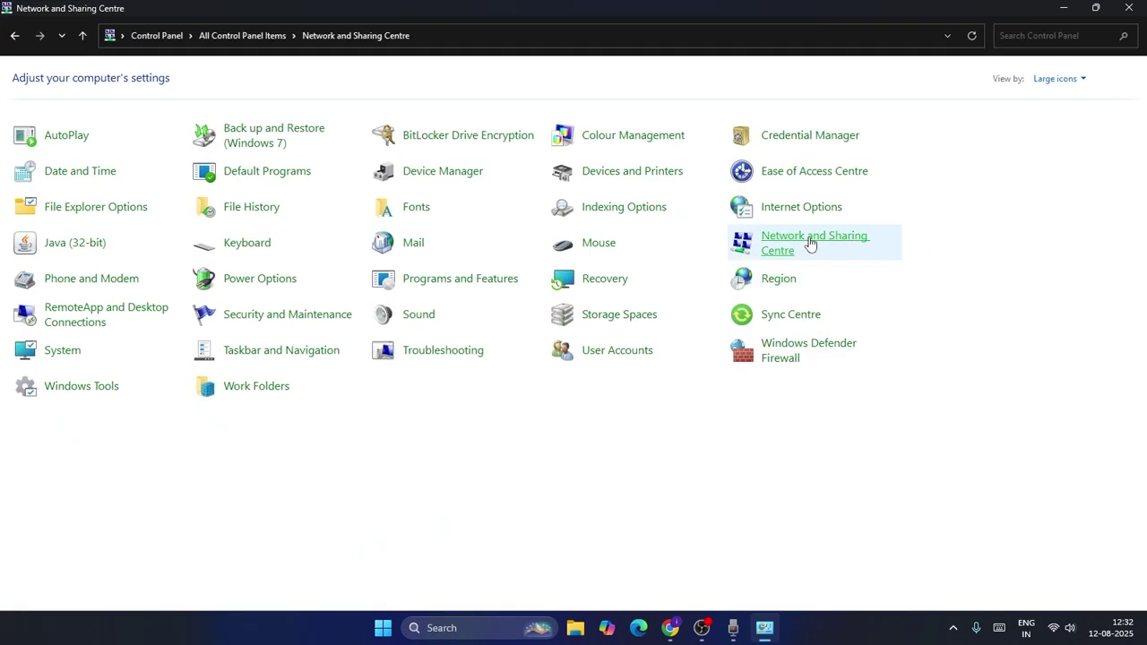
pyautogui.click(70, 98)
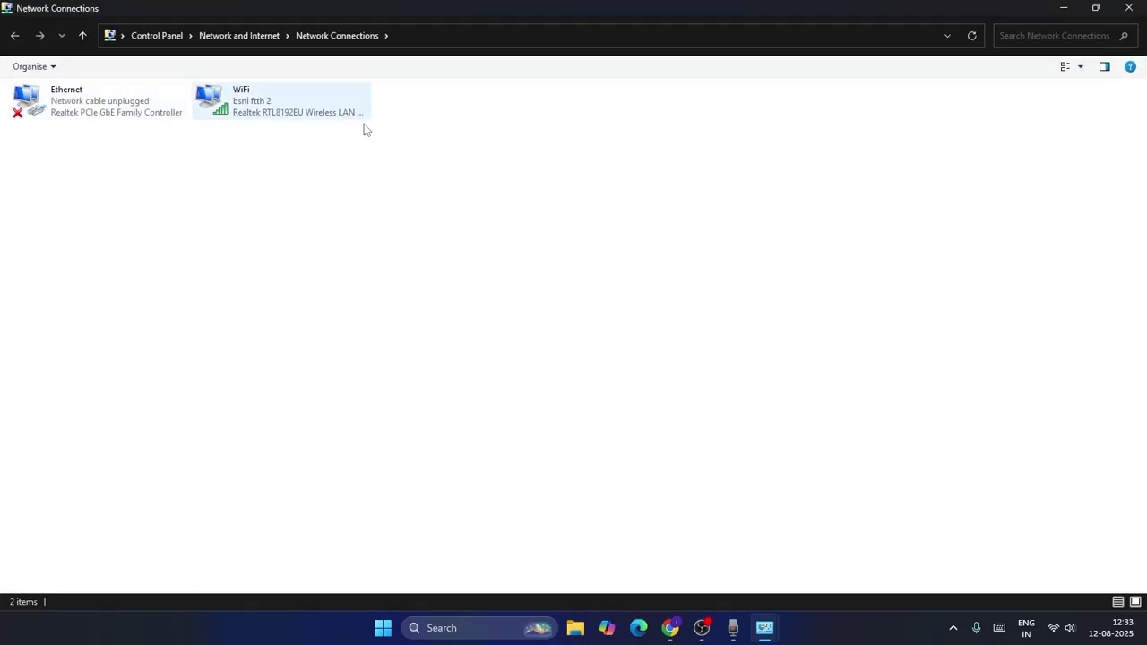
pyautogui.rightClick(281, 119)
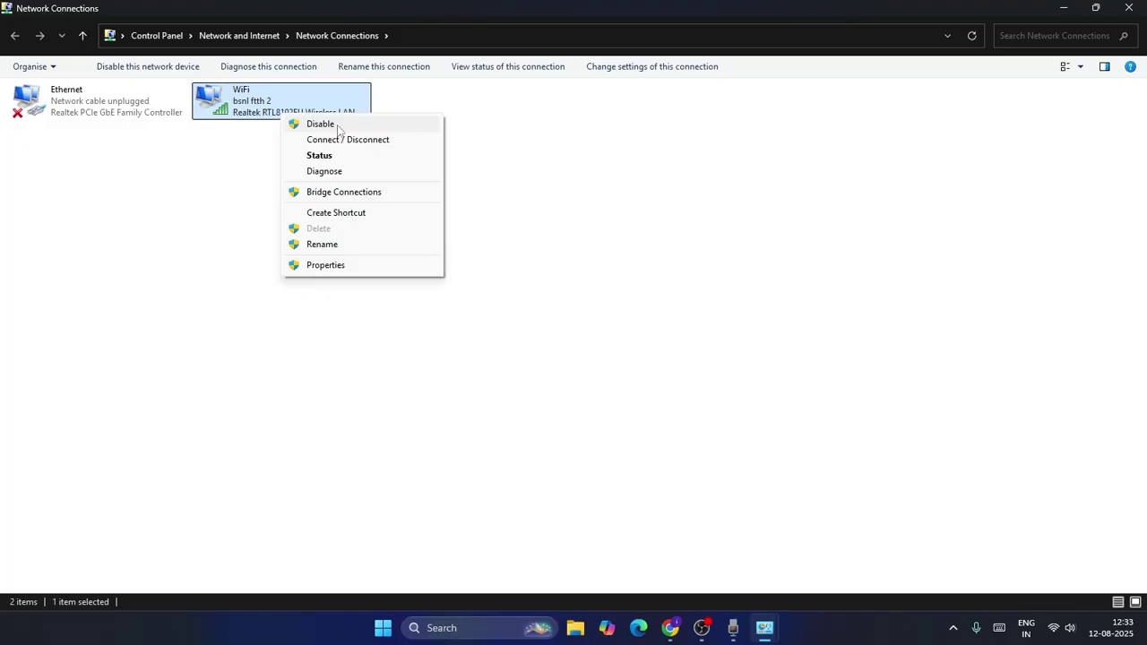
pyautogui.click(584, 166)
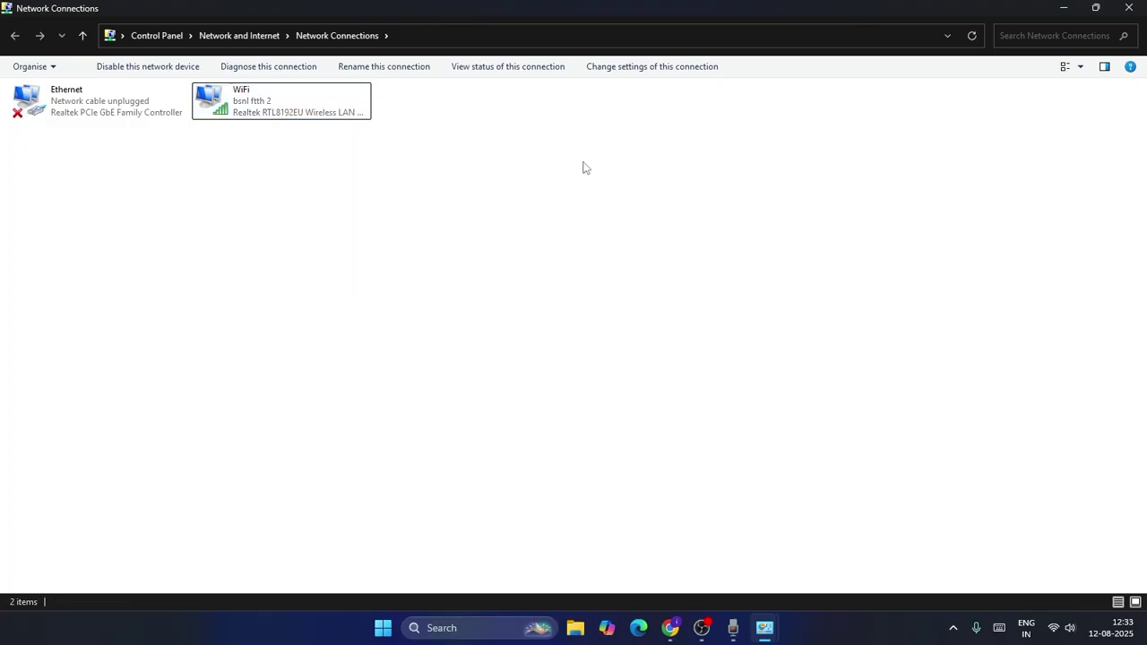
pyautogui.rightClick(285, 118)
pyautogui.click(605, 226)
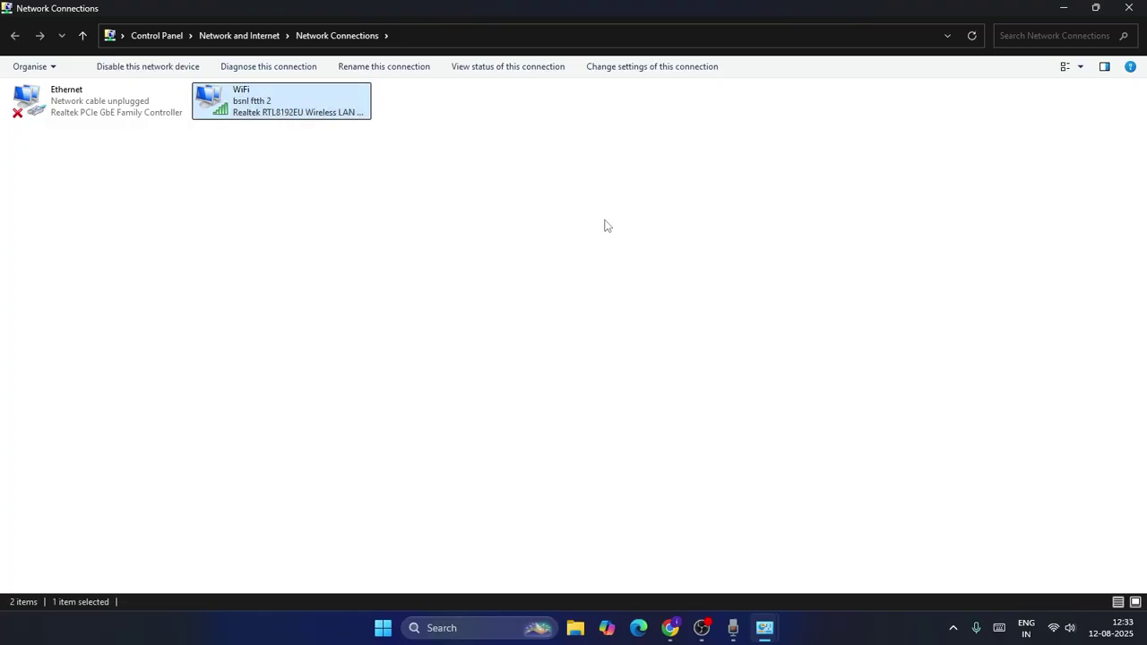
pyautogui.rightClick(326, 114)
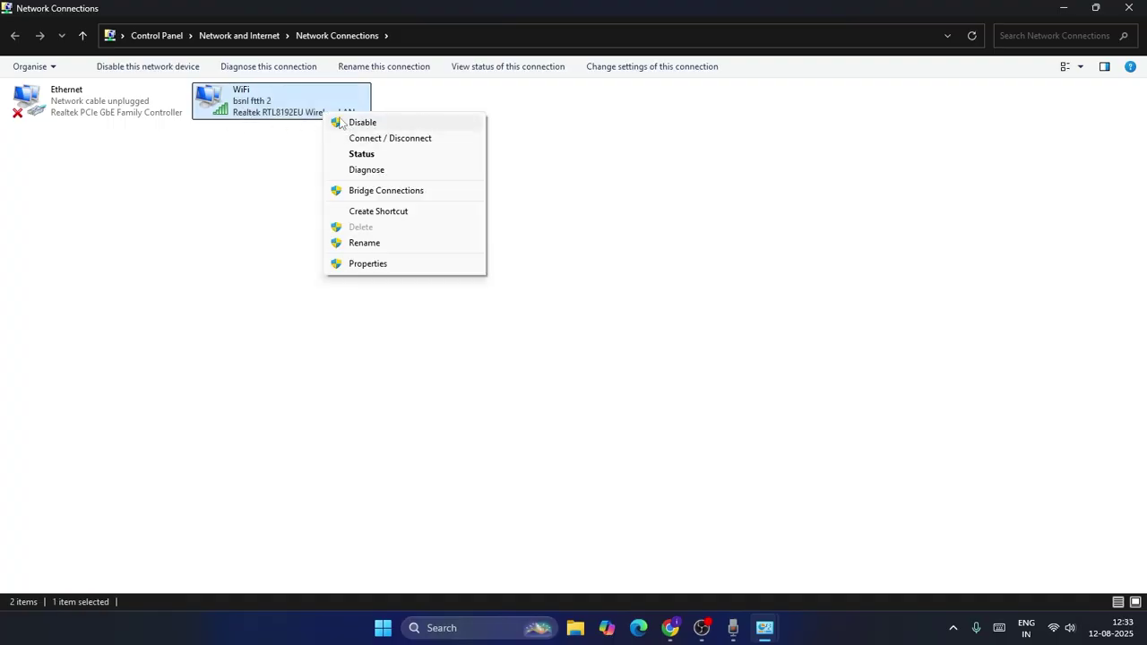
pyautogui.click(567, 192)
pyautogui.click(1126, 13)
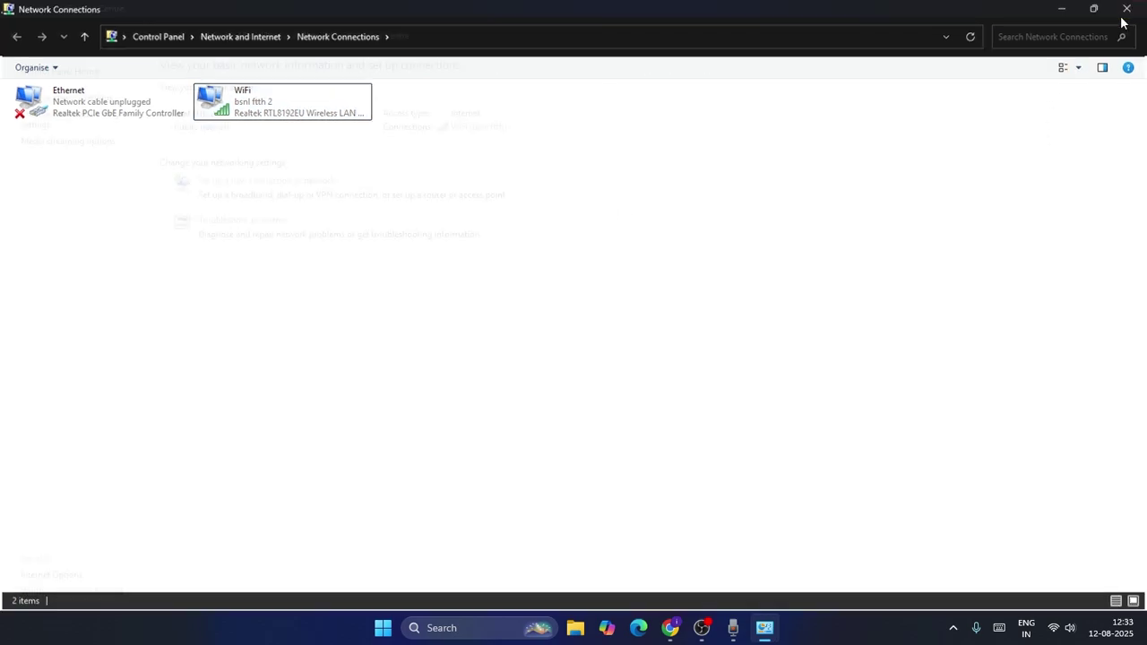
pyautogui.click(1129, 11)
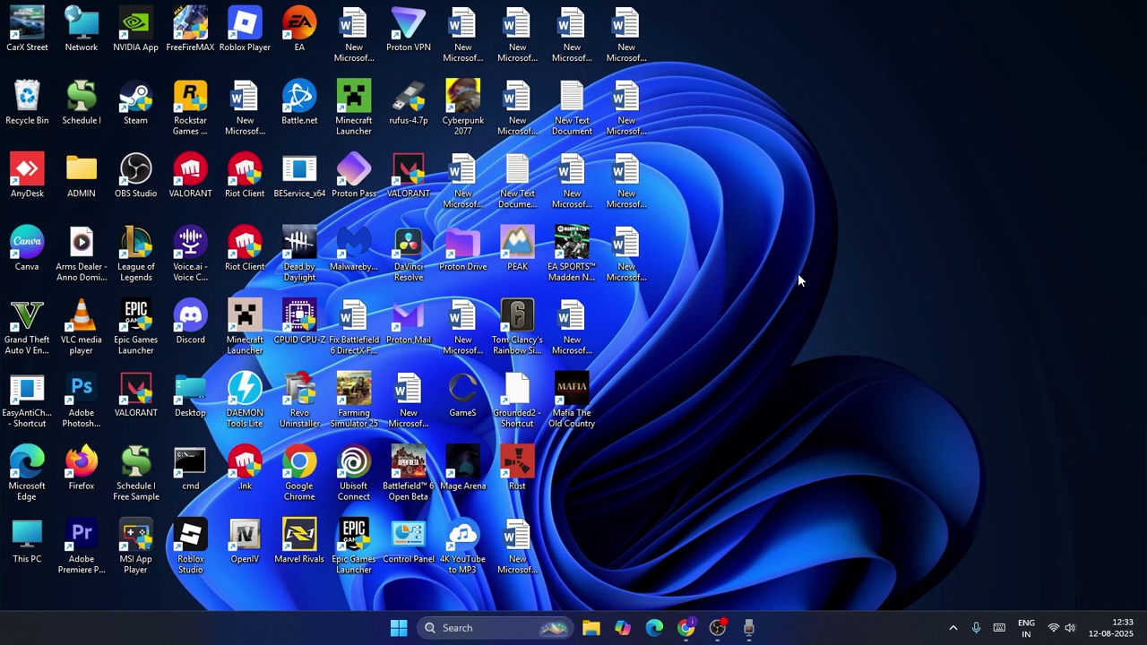
# - Open Device Manager and start Update driver for the Realtek RTL8192EU adapter under Network adapters
pyautogui.click(470, 628)
pyautogui.write('dev')
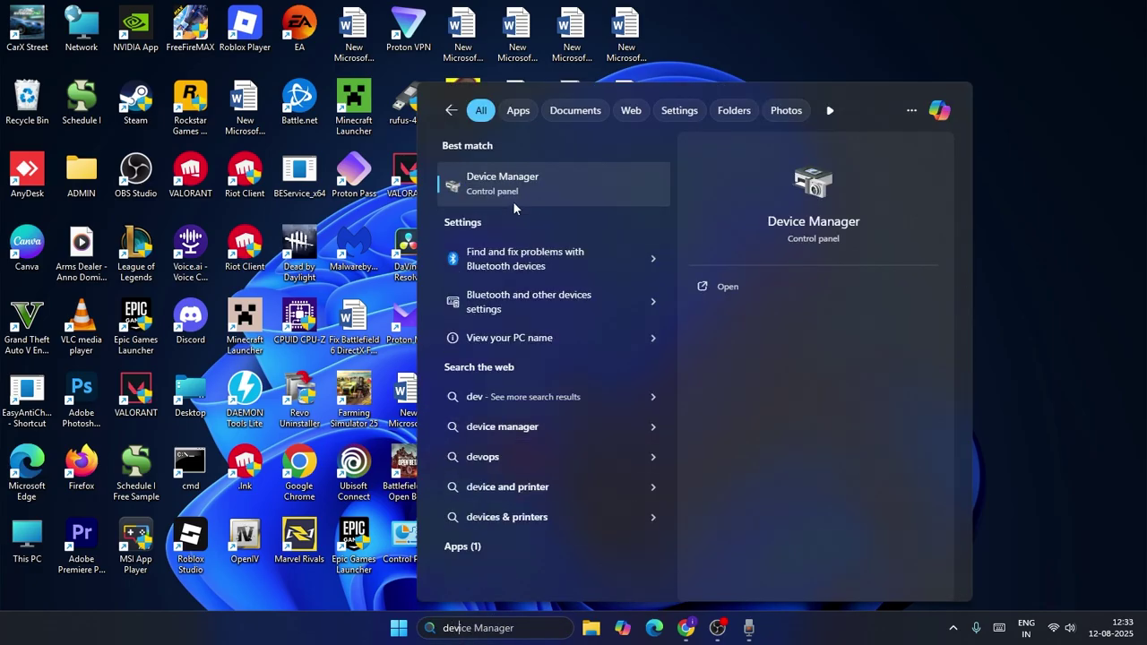
pyautogui.click(517, 188)
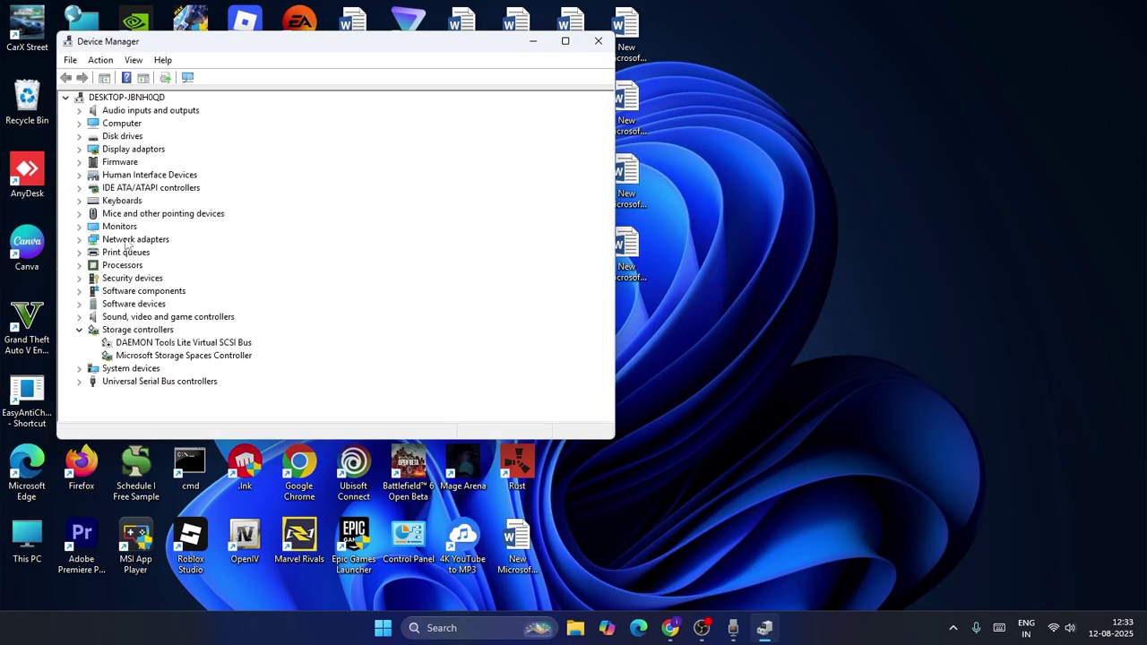
pyautogui.click(79, 239)
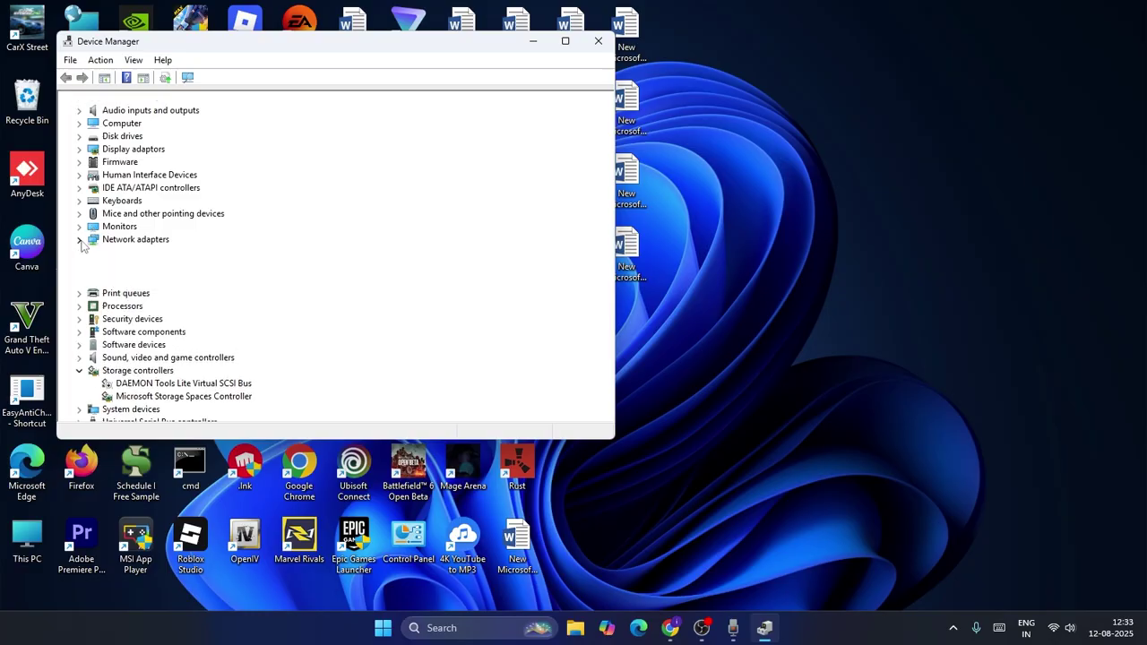
pyautogui.click(299, 267)
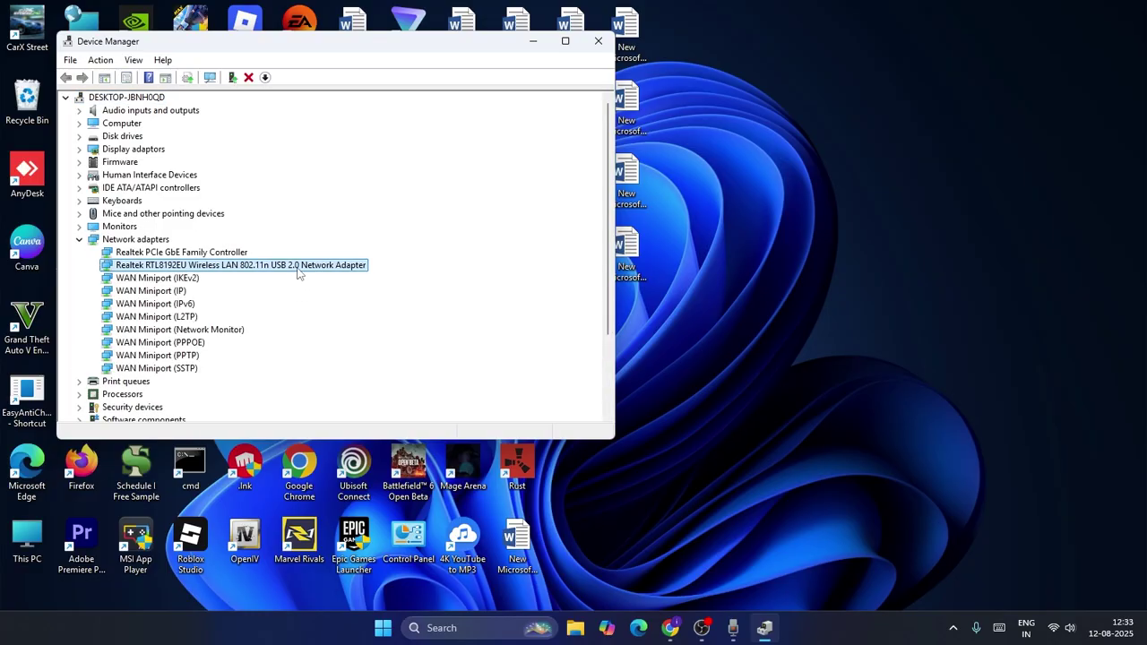
pyautogui.rightClick(298, 273)
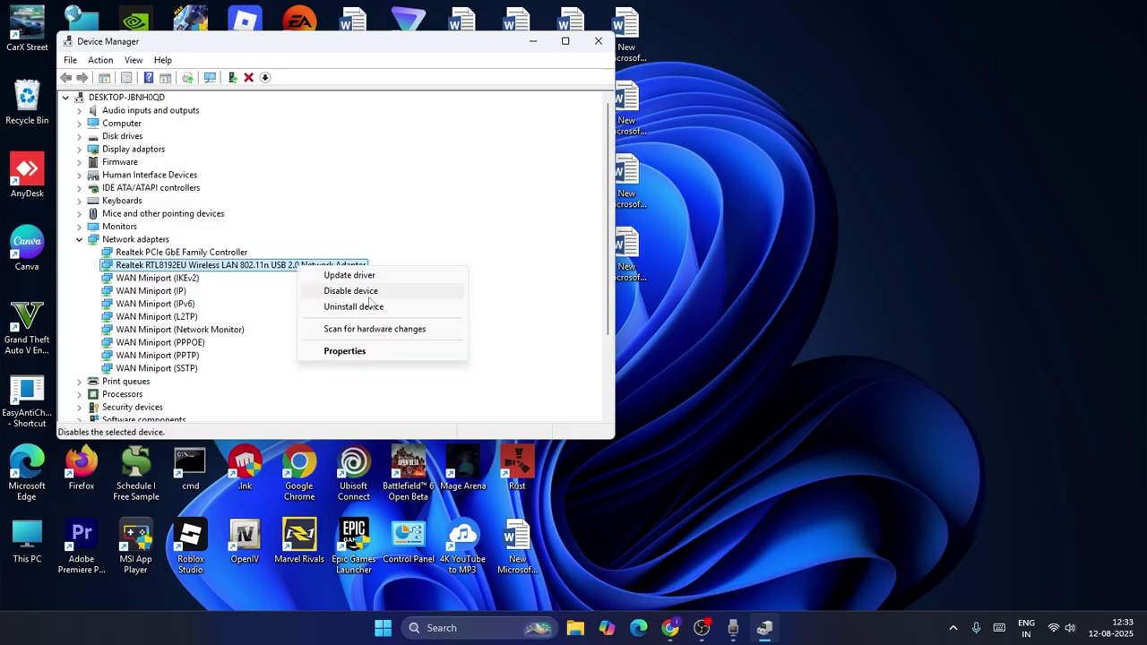
pyautogui.click(587, 264)
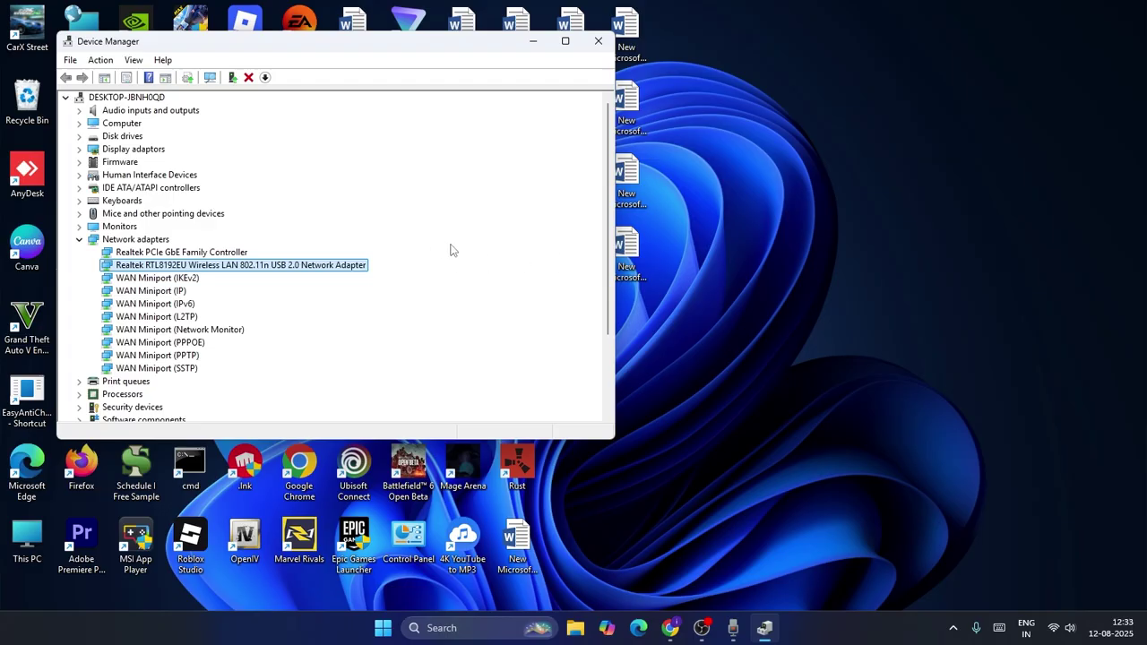
pyautogui.rightClick(329, 265)
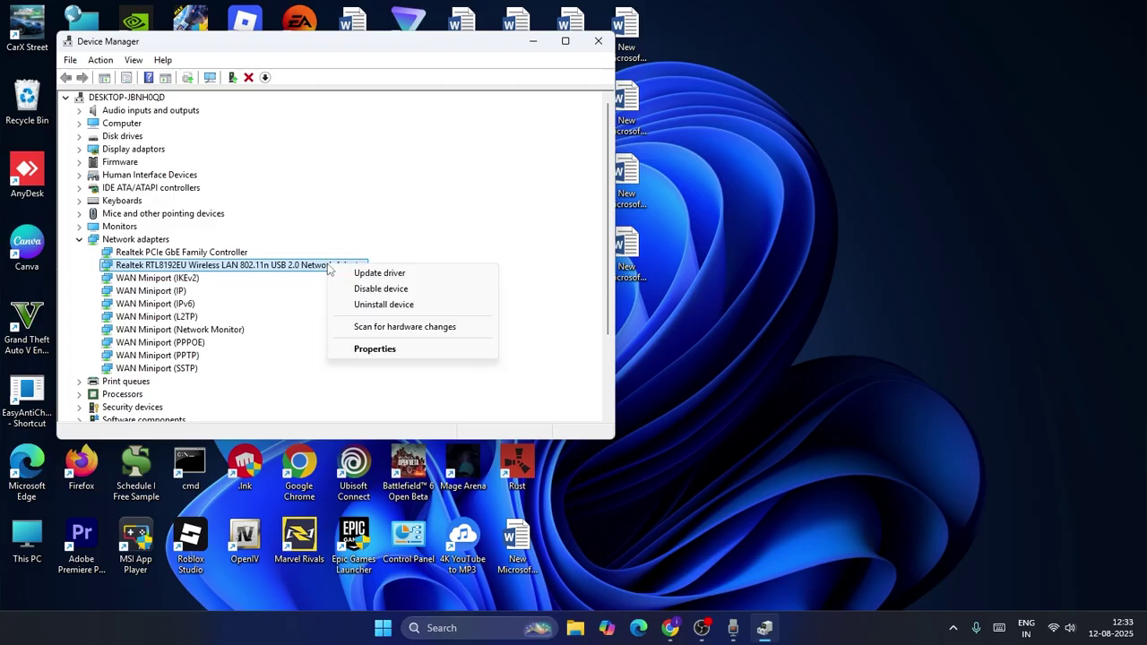
pyautogui.click(379, 274)
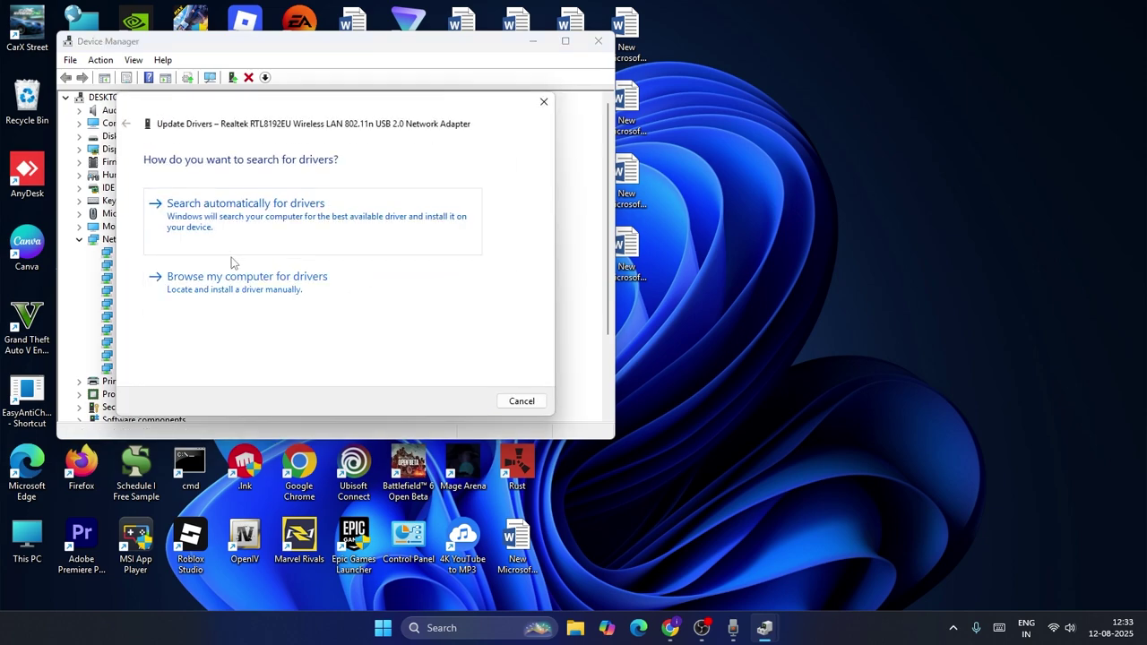
# - Browse the Realtek adapter's compatible driver list, cancel without installing, and open Network adapters Properties
pyautogui.click(239, 278)
pyautogui.click(262, 308)
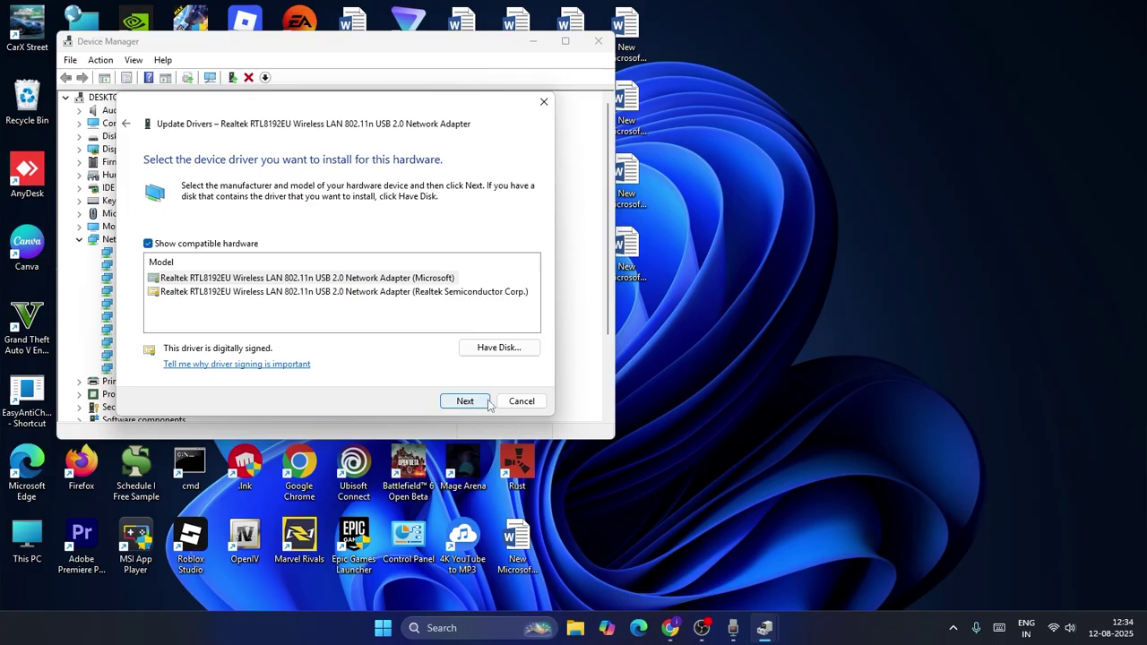
pyautogui.click(521, 401)
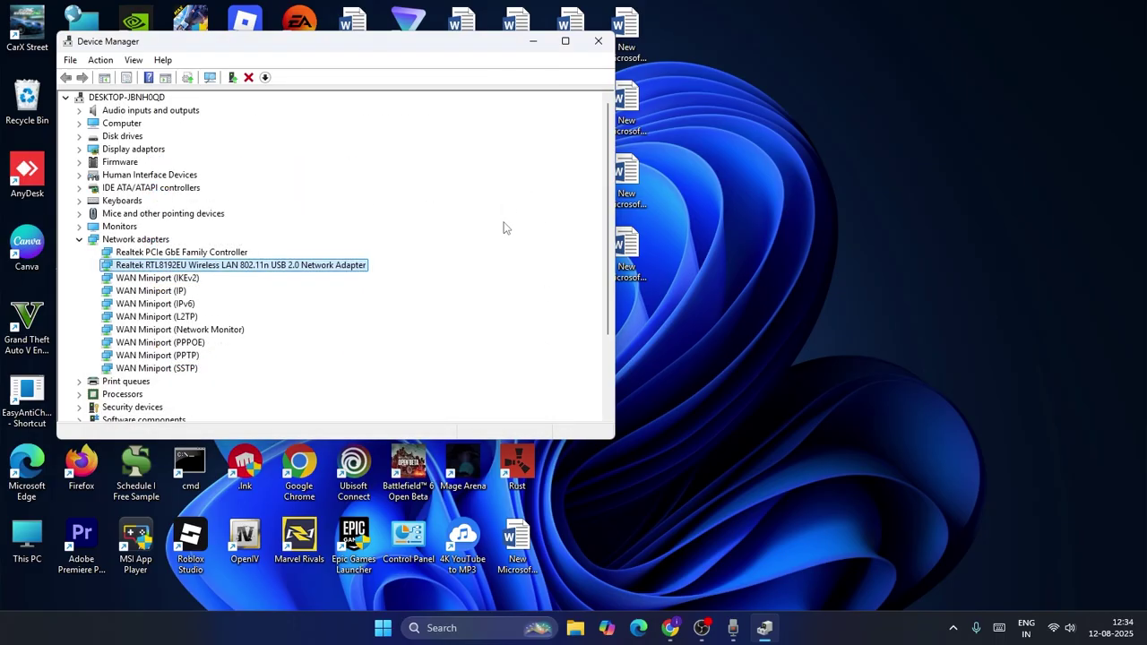
pyautogui.rightClick(163, 241)
pyautogui.click(207, 276)
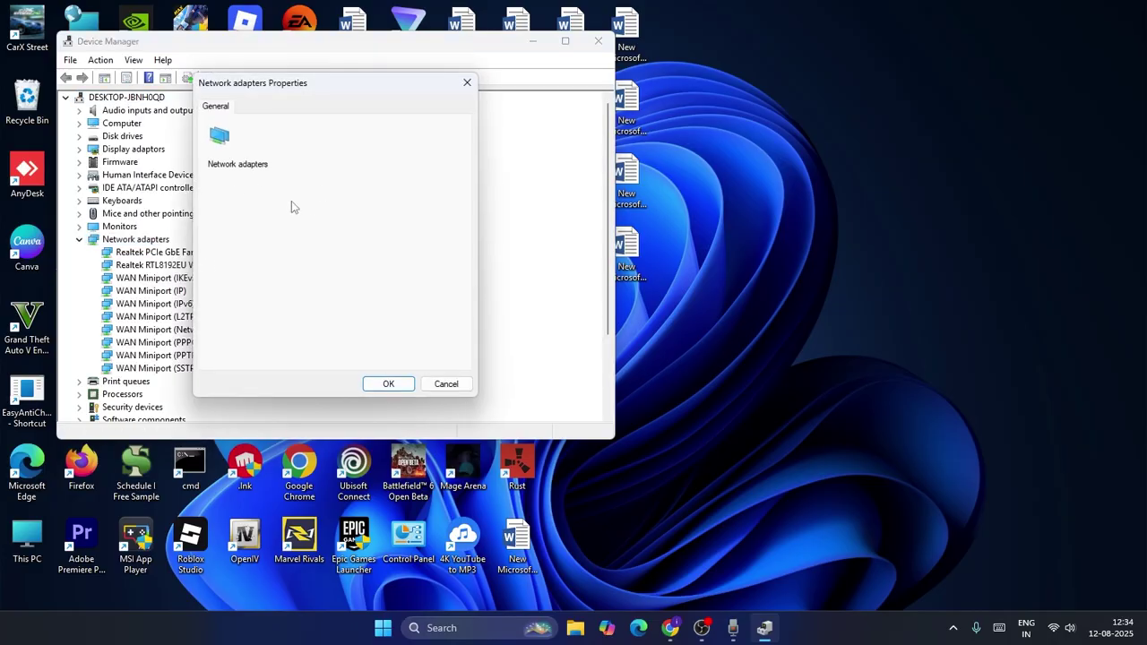
# - Dismiss Properties, scan for hardware changes, show hidden devices, then close Device Manager
pyautogui.click(445, 384)
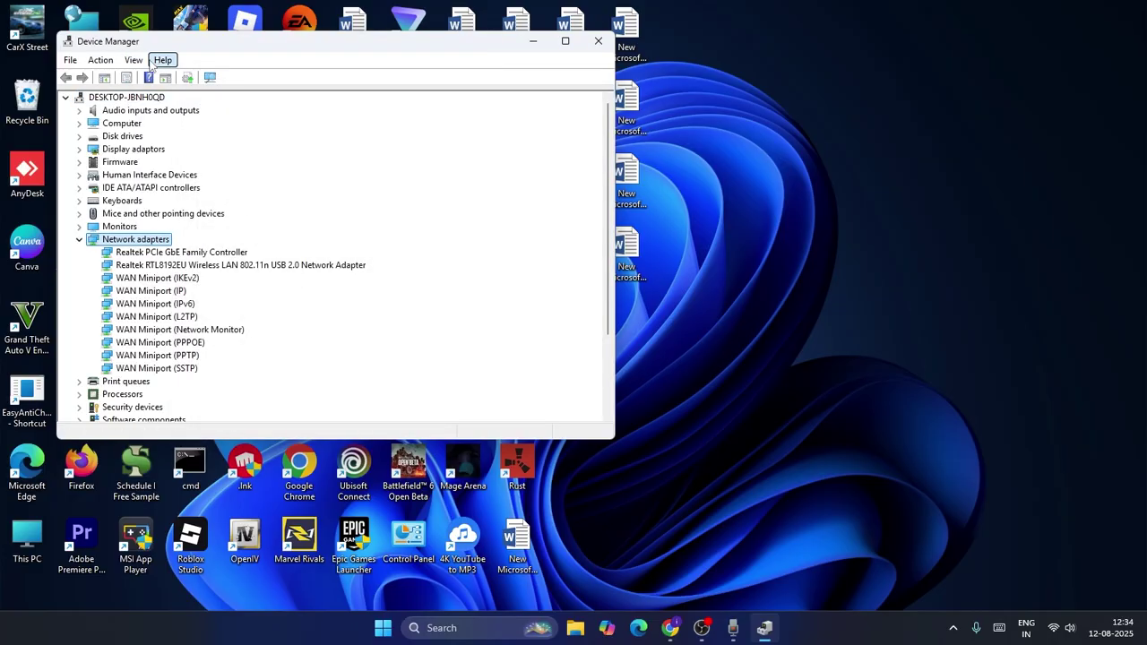
pyautogui.click(101, 60)
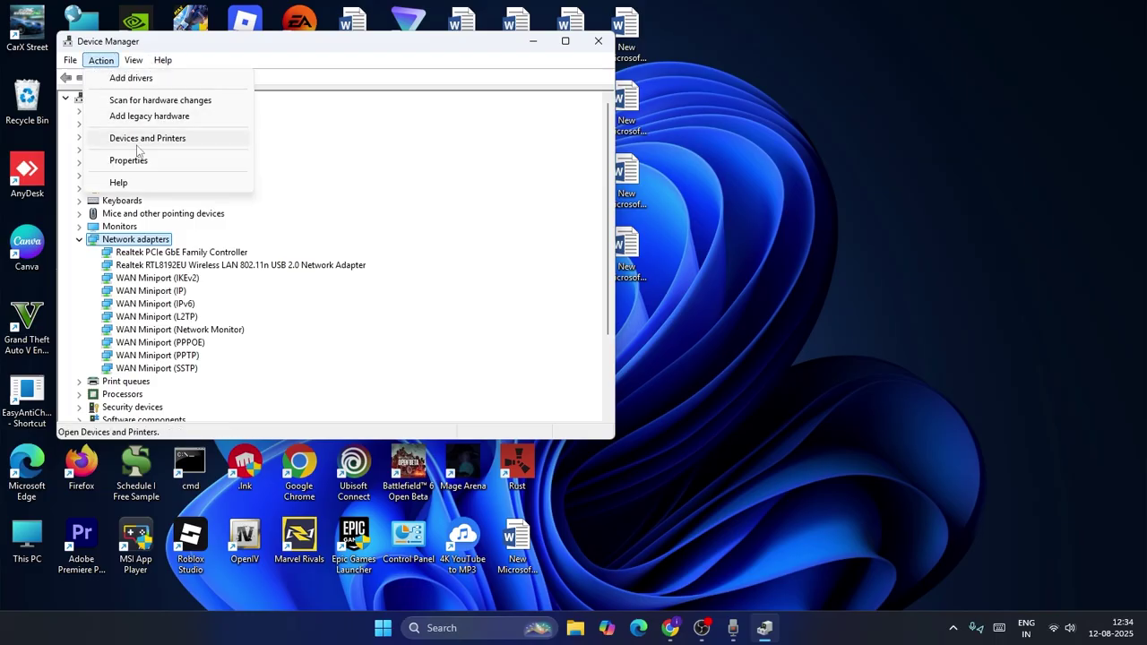
pyautogui.click(149, 102)
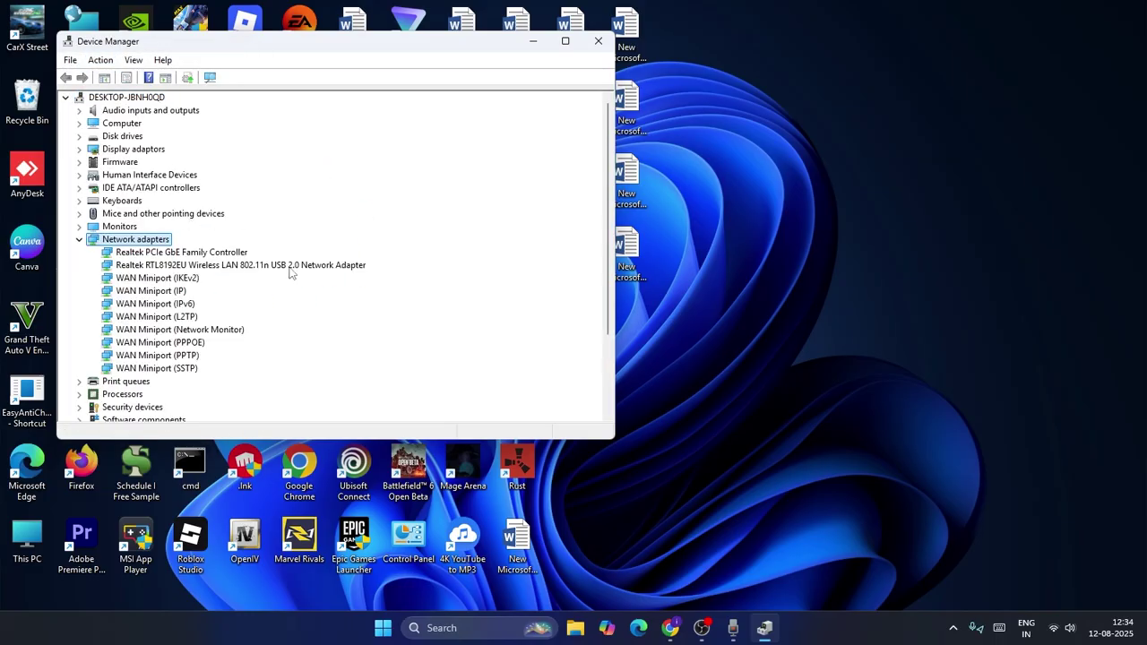
pyautogui.click(140, 60)
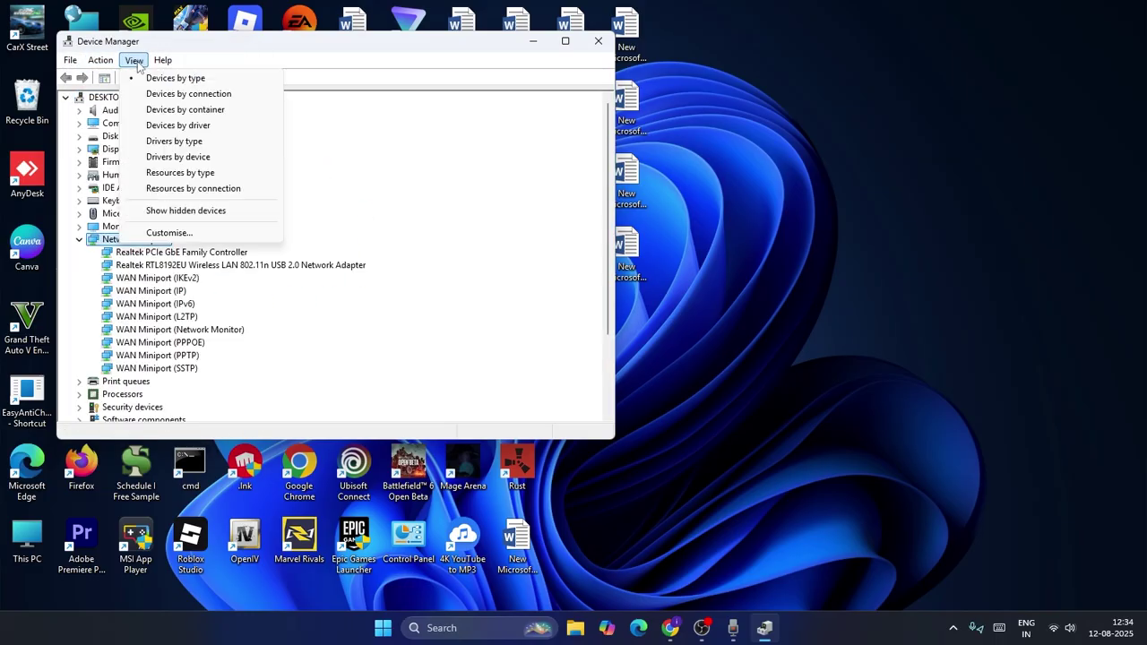
pyautogui.click(222, 215)
pyautogui.scroll(-1, 223, 217)
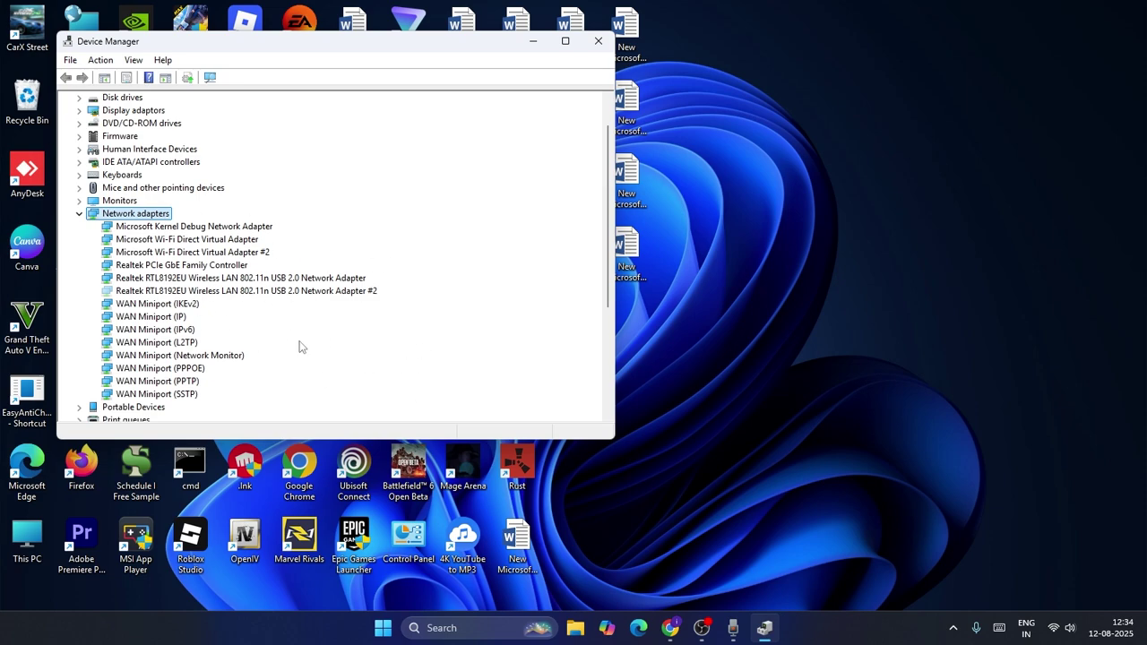
pyautogui.click(598, 40)
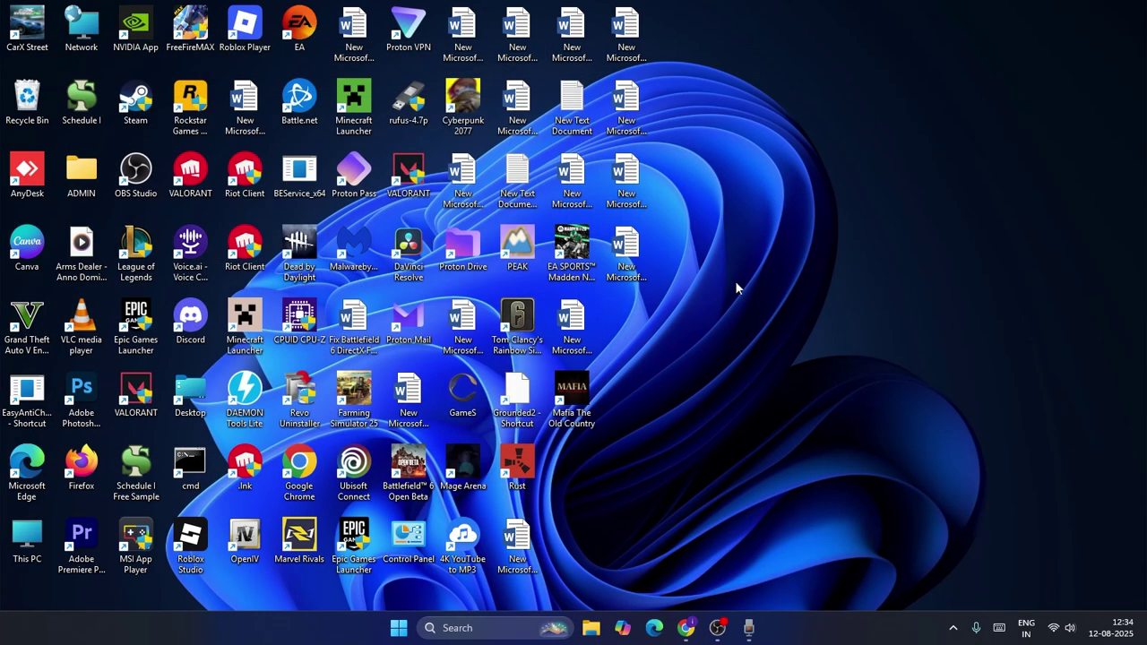
# - Open the Run dialog from search and enter the msconfig command
pyautogui.click(468, 627)
pyautogui.write('run')
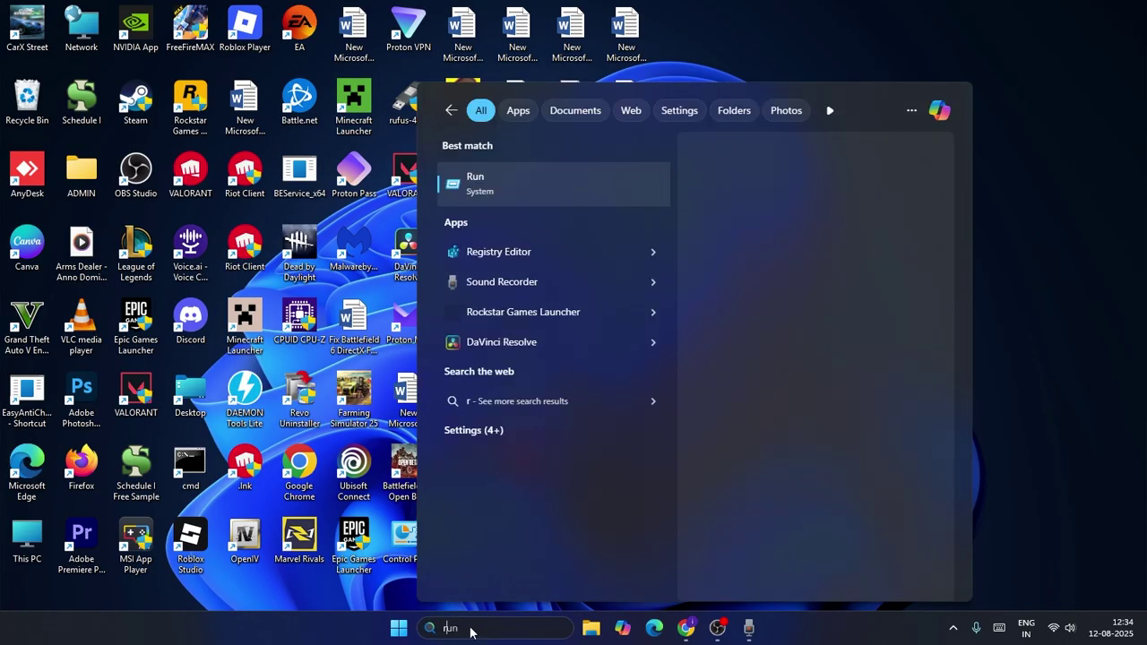
pyautogui.press('Return')
pyautogui.press('BackSpace')
pyautogui.write('msconfi')
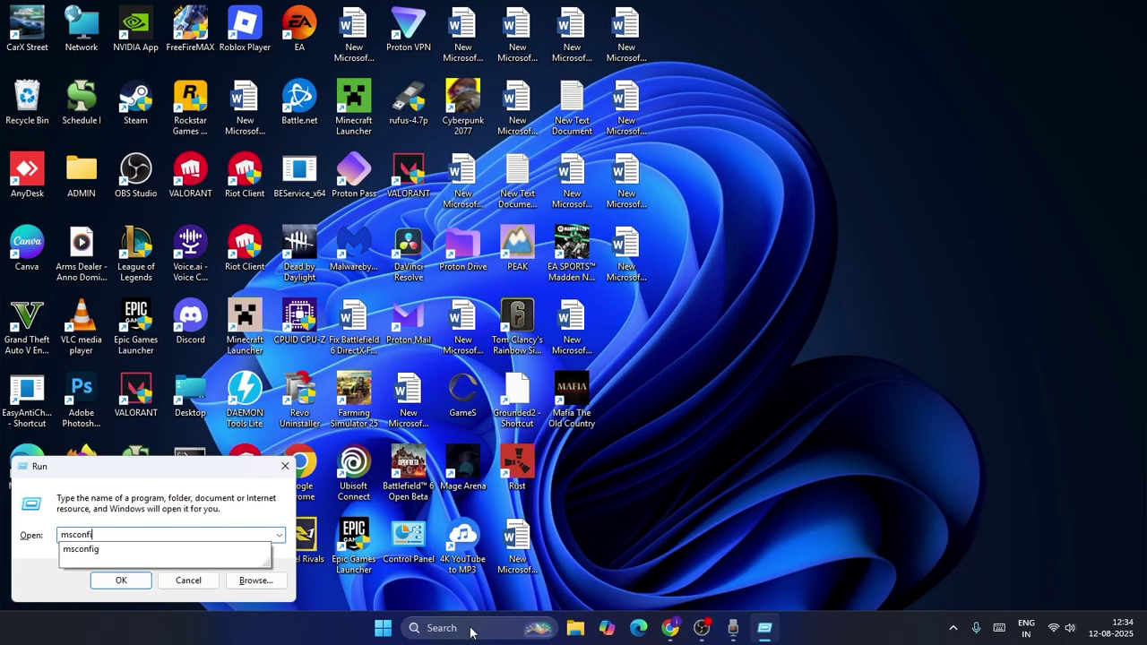
pyautogui.write('g')
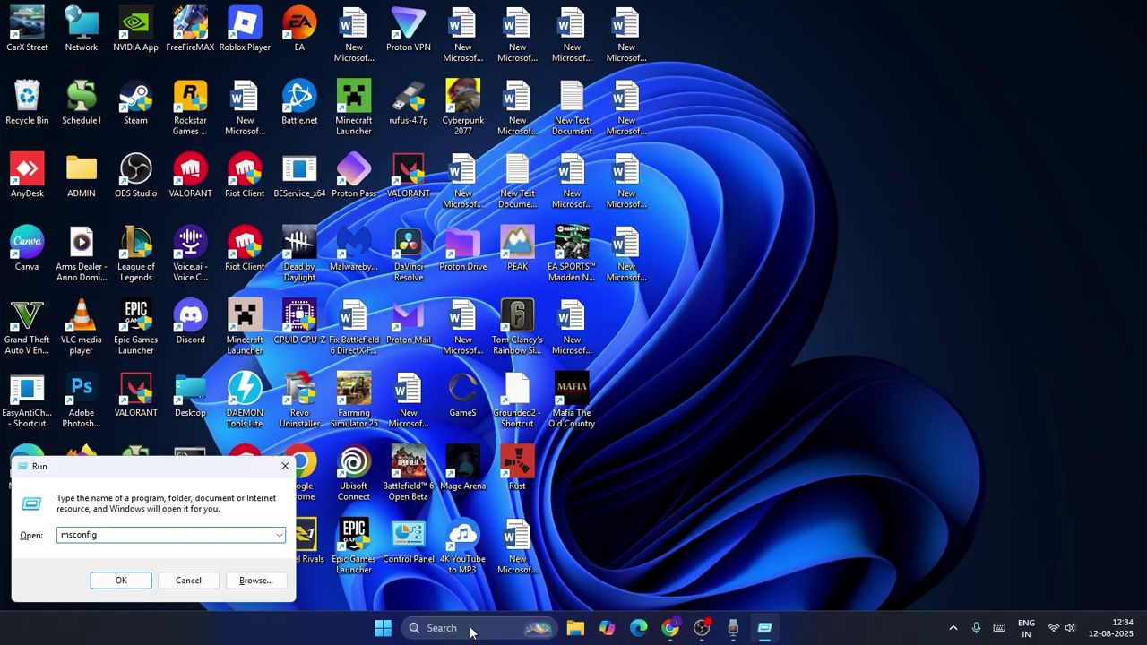
pyautogui.press('Return')
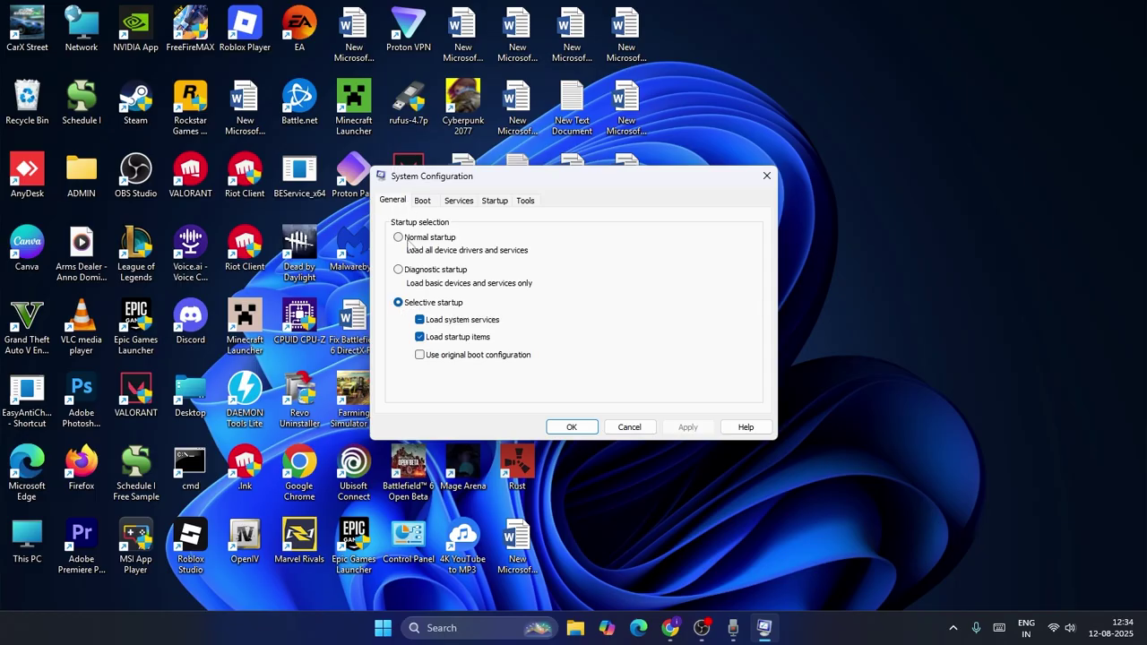
# - Choose Normal startup, hide Microsoft services, enable all others, apply, and skip restarting
pyautogui.click(398, 238)
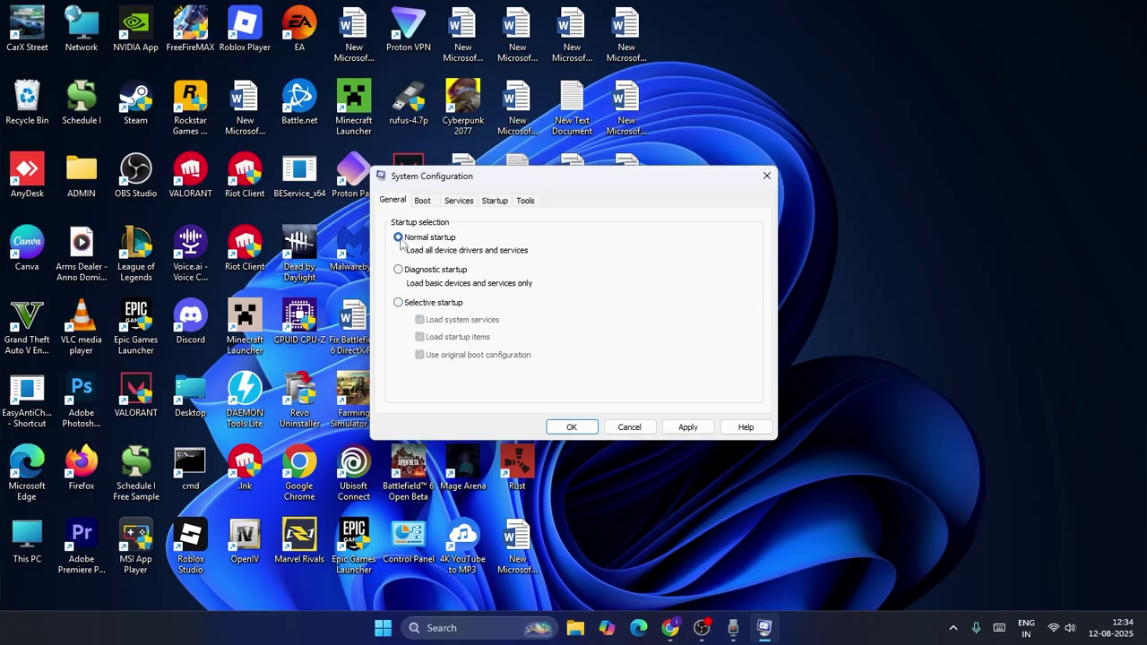
pyautogui.click(464, 203)
pyautogui.click(730, 390)
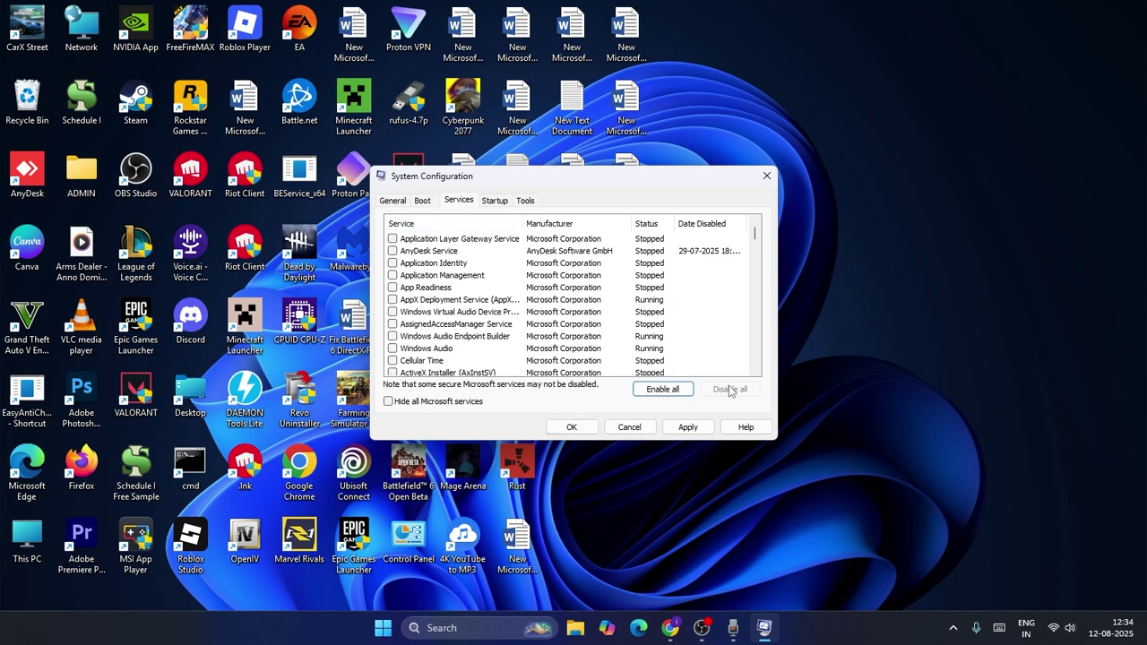
pyautogui.click(389, 401)
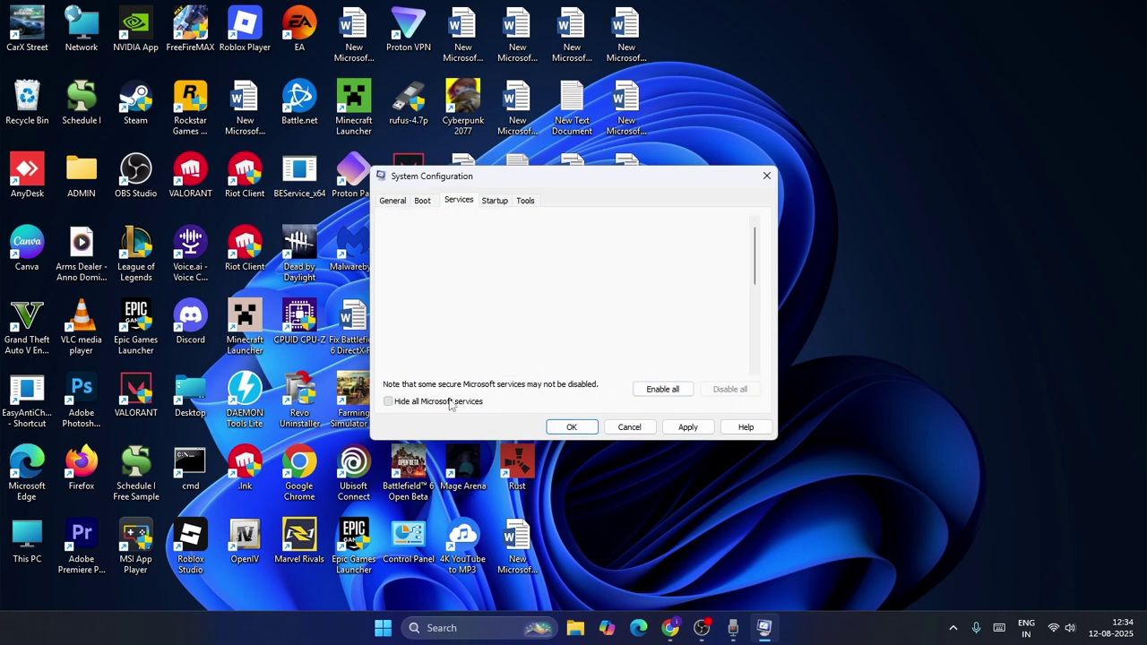
pyautogui.click(642, 395)
pyautogui.click(690, 431)
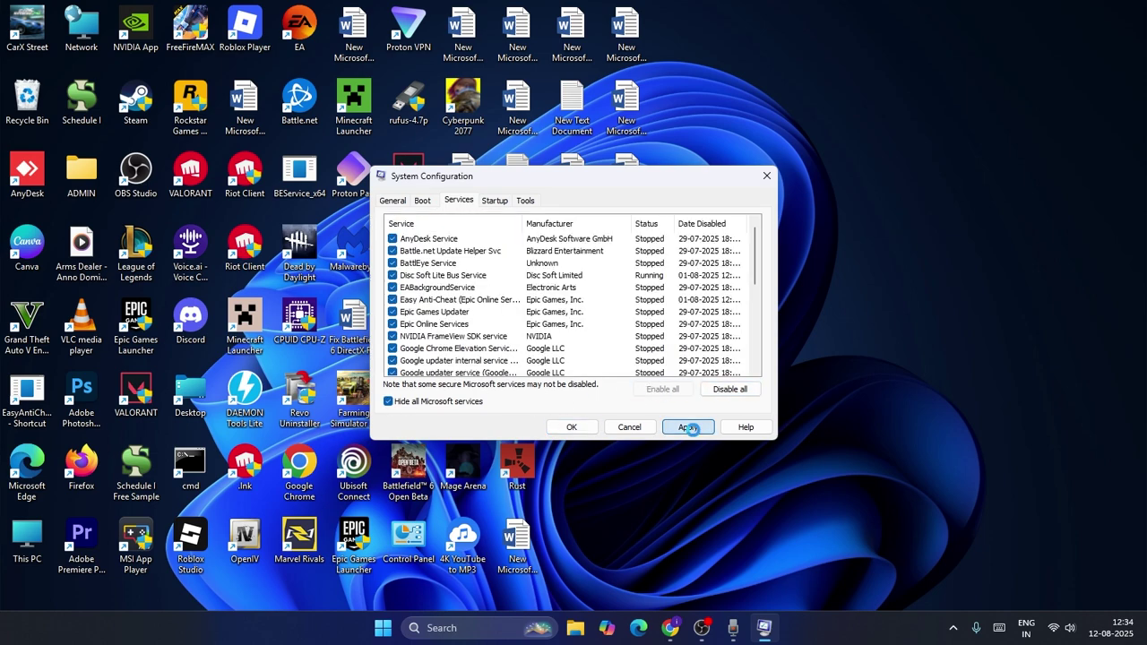
pyautogui.click(581, 431)
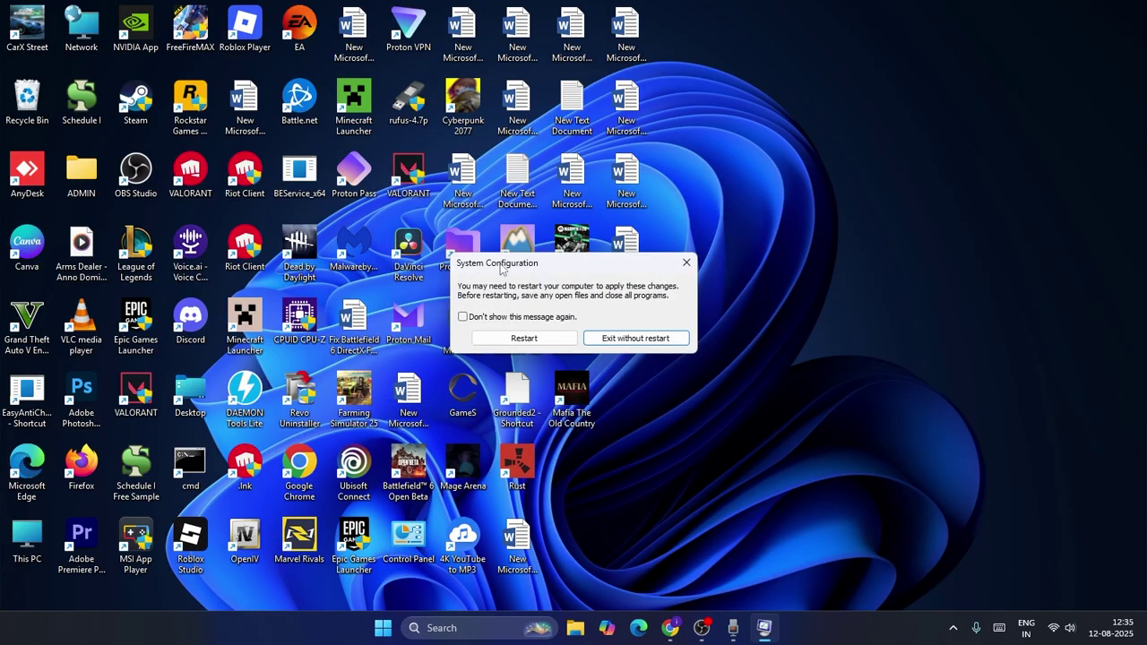
pyautogui.click(687, 262)
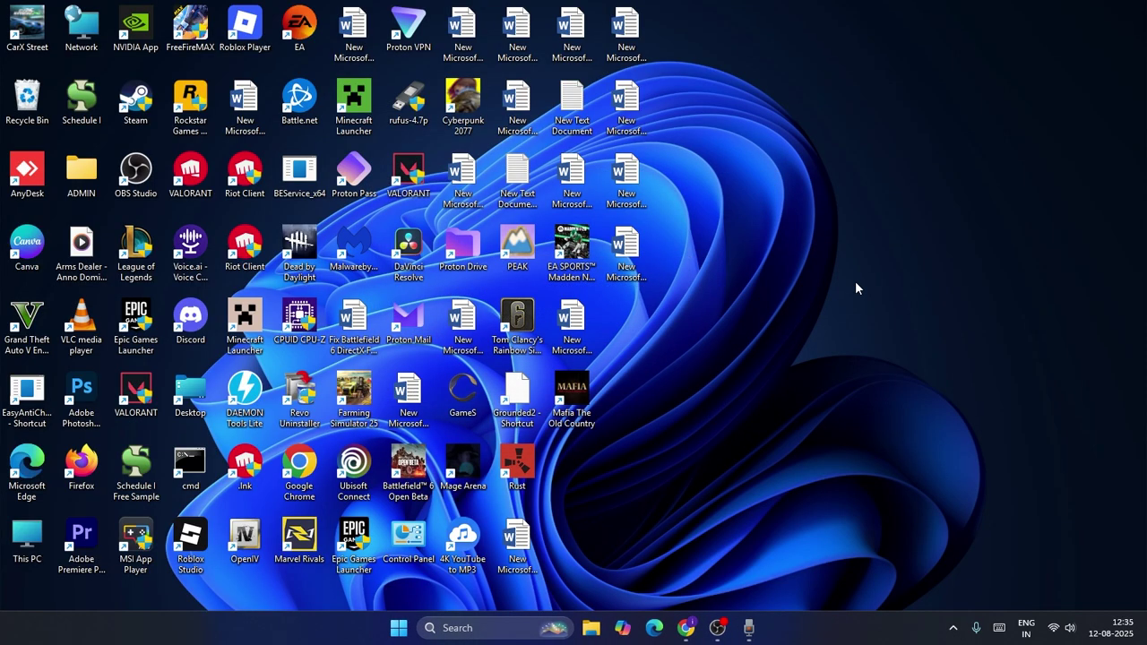